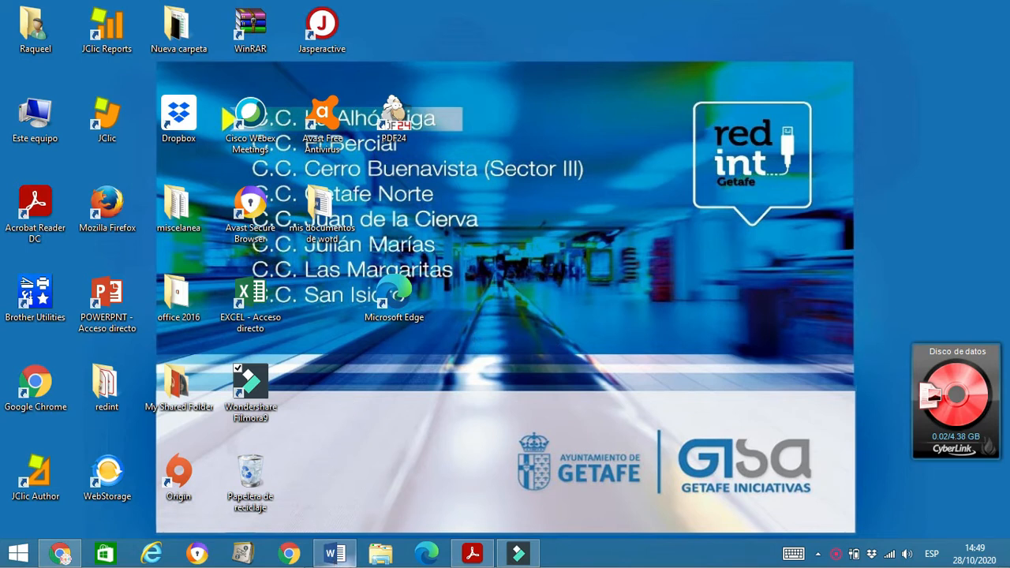
Bring the Word document "Práctica 1 CAMBIAR FORMATO DE FUENTE.docx" to the front and select all of its text
mouse_move(344, 562)
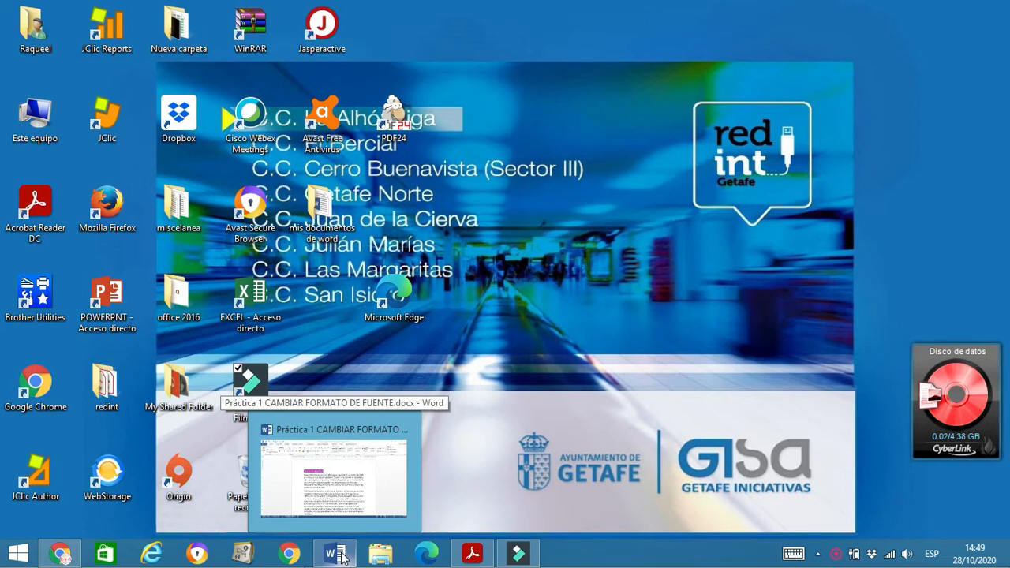
click(342, 557)
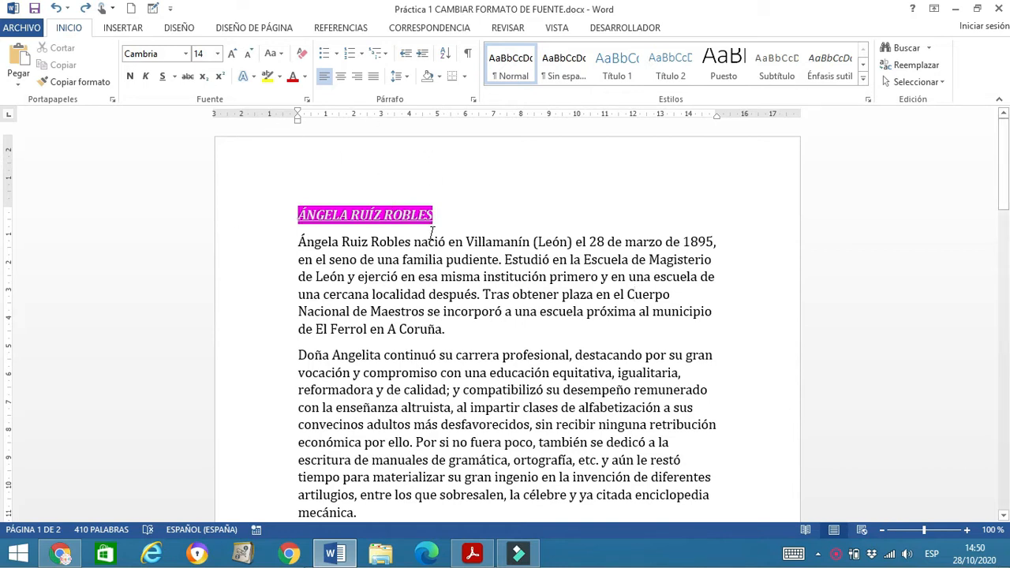
click(927, 82)
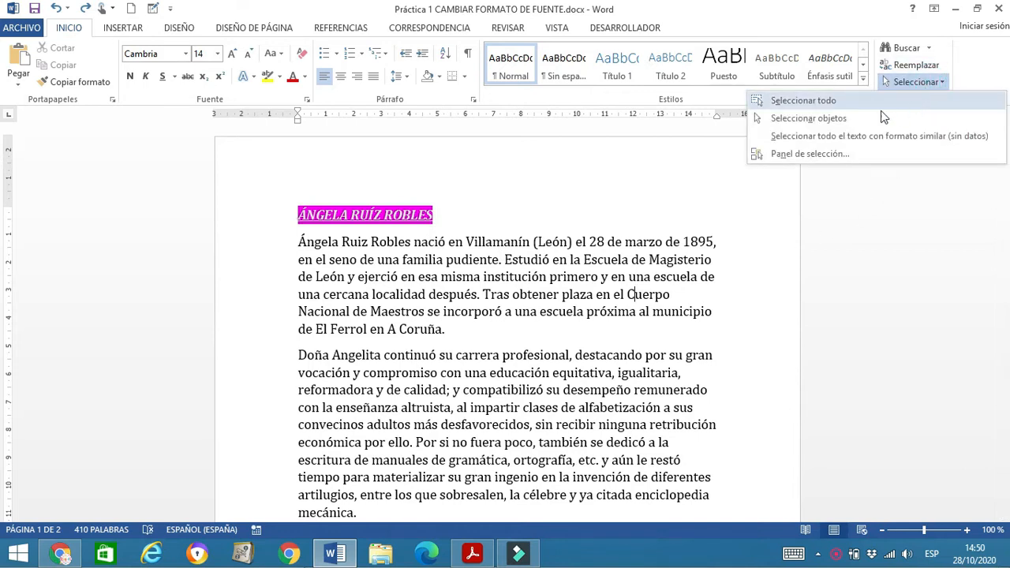
click(805, 101)
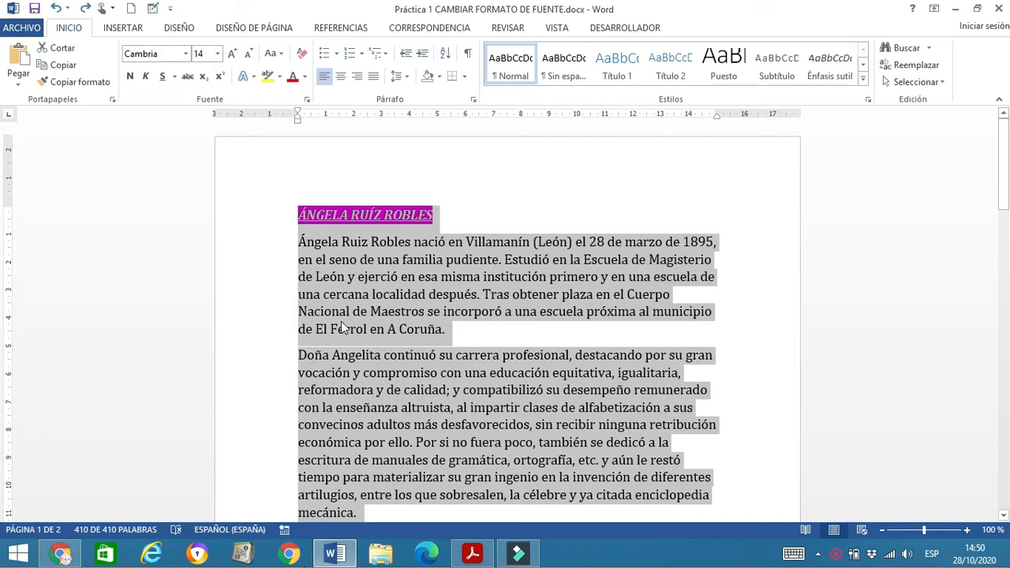
Cut all the selected text and undo the cut, doing this twice
right_click(391, 303)
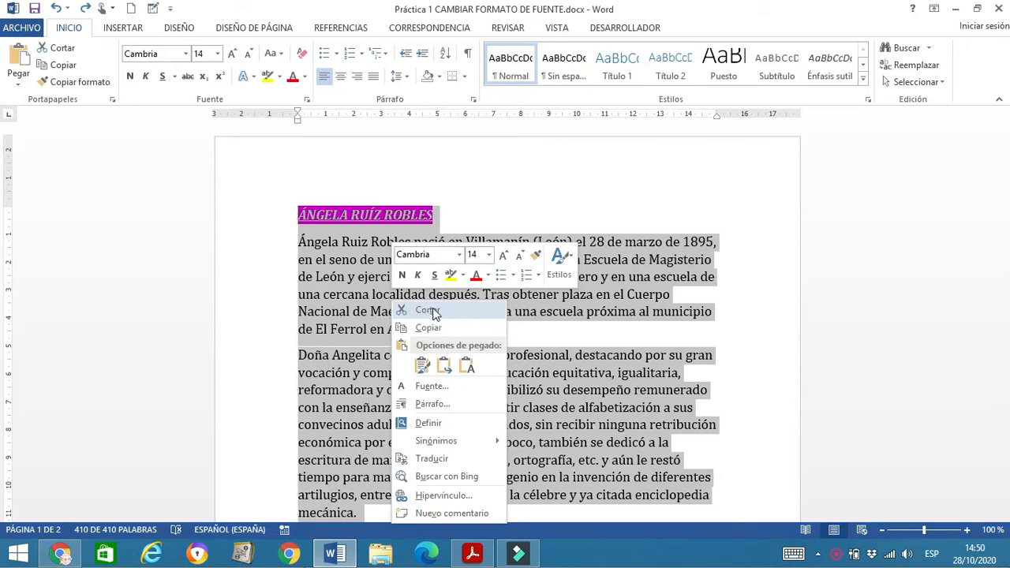
click(430, 310)
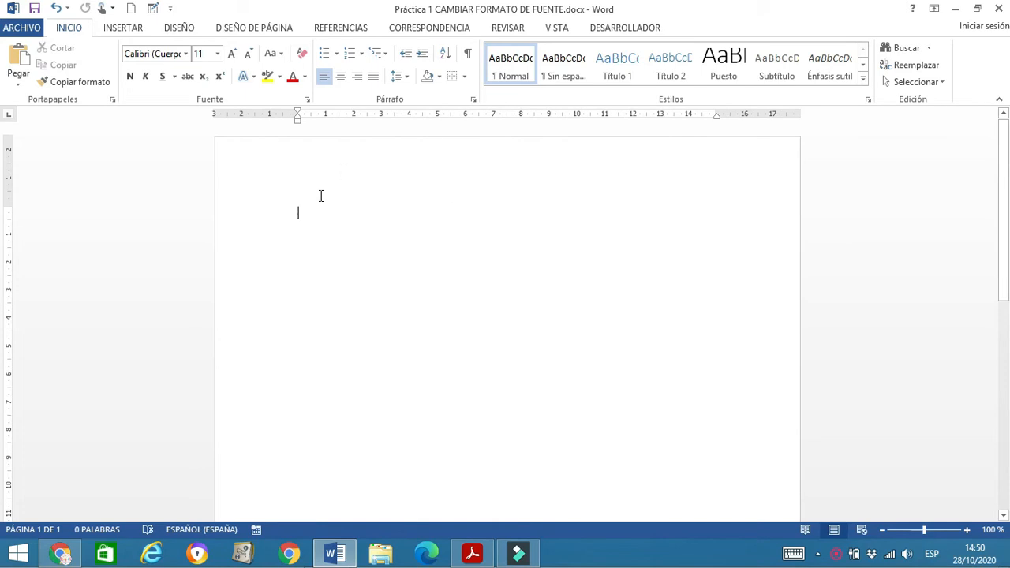
click(56, 8)
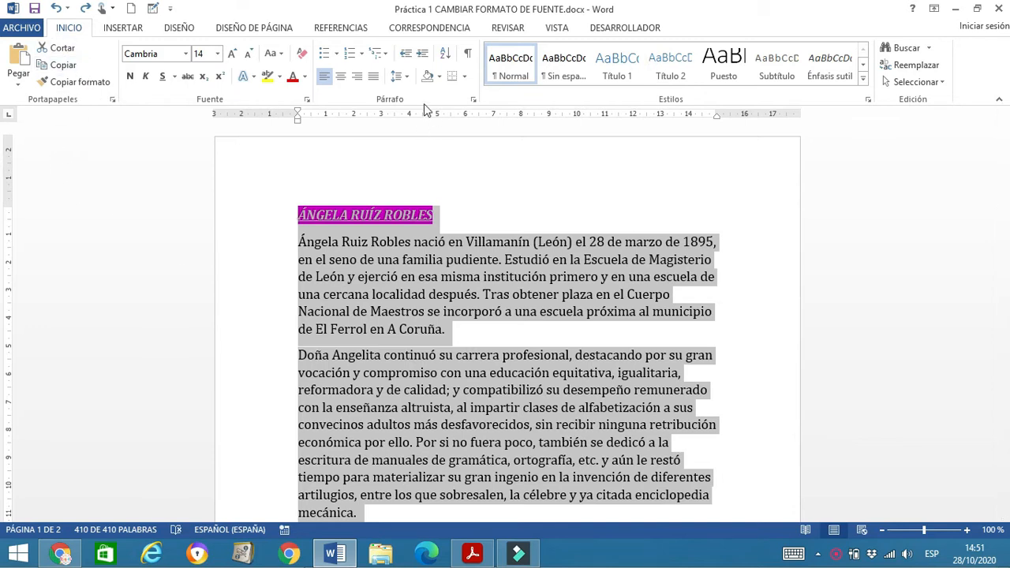
click(68, 52)
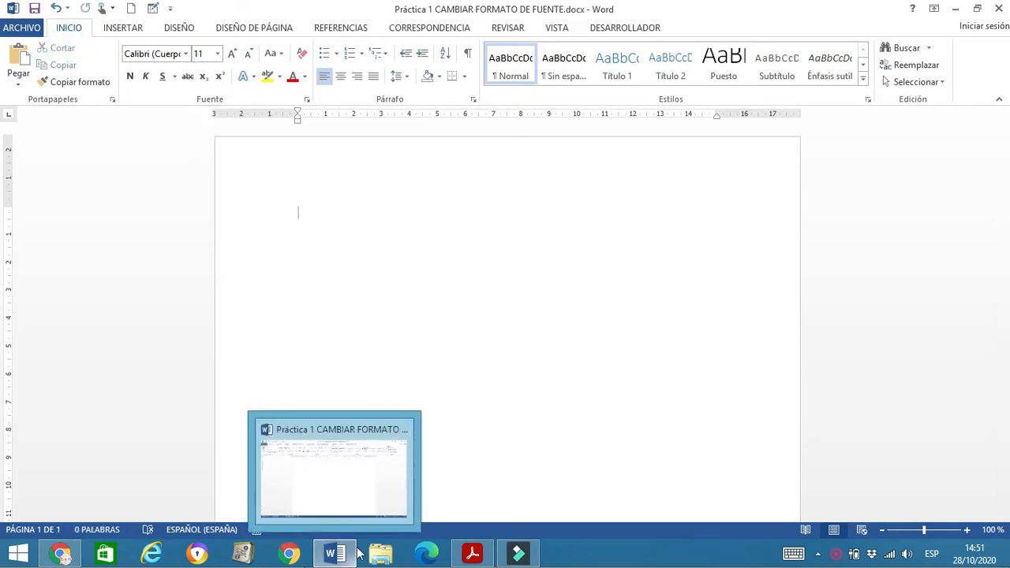
key(ctrl+z)
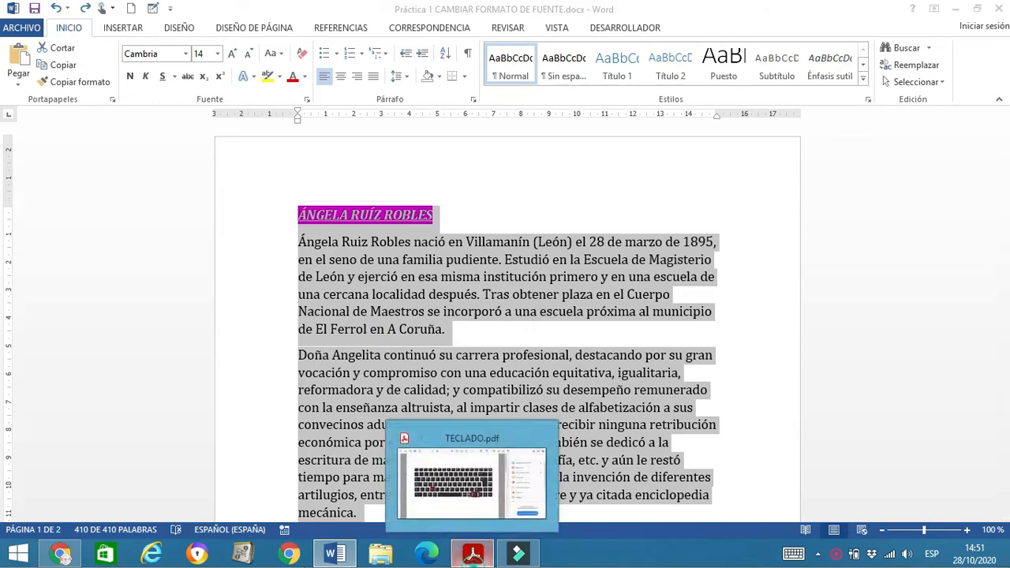
Check the cut shortcut in TECLADO.pdf, return to the Word document, and remove the selected text and undo the removal
click(473, 554)
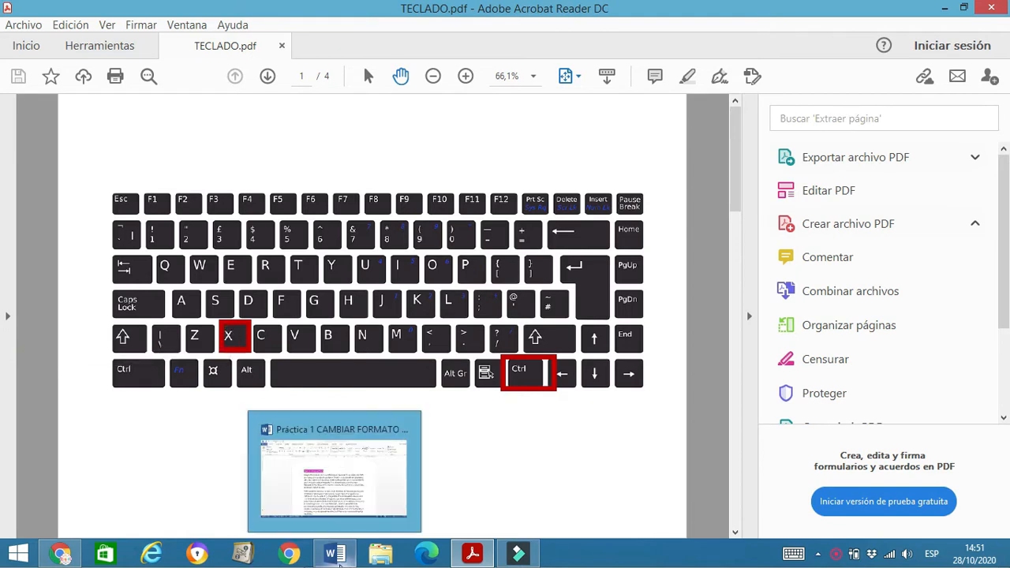
click(338, 556)
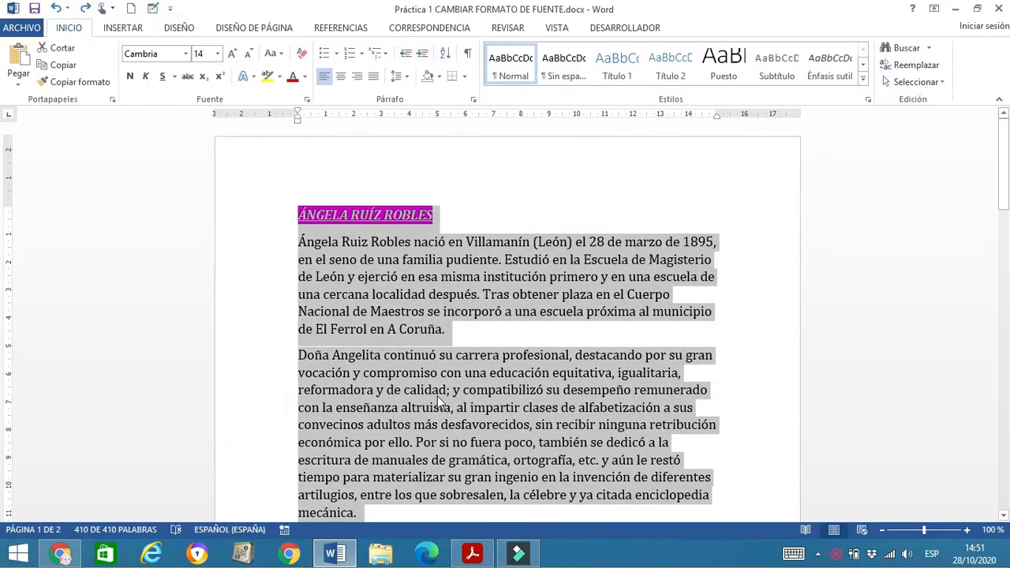
key(Delete)
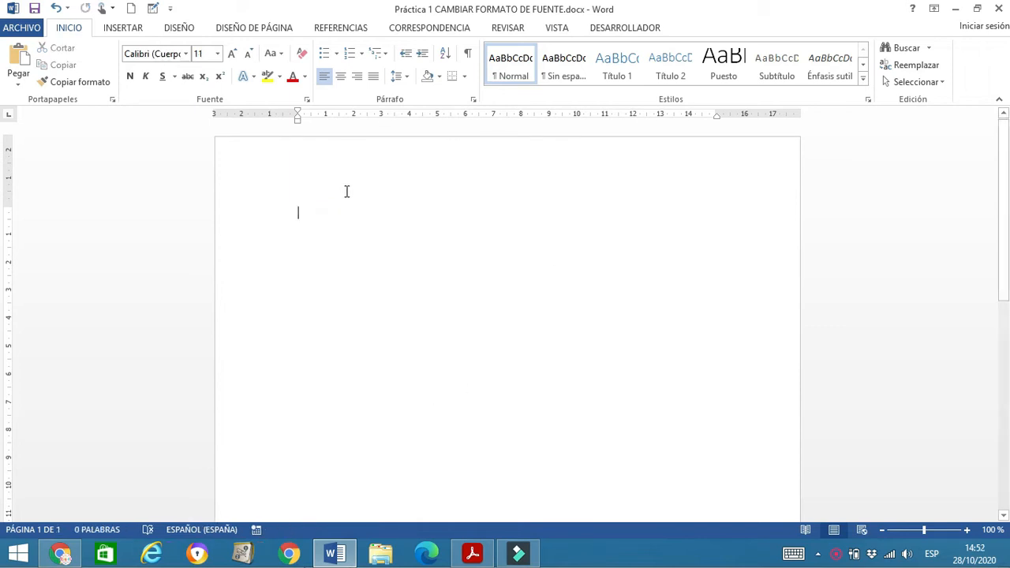
click(55, 10)
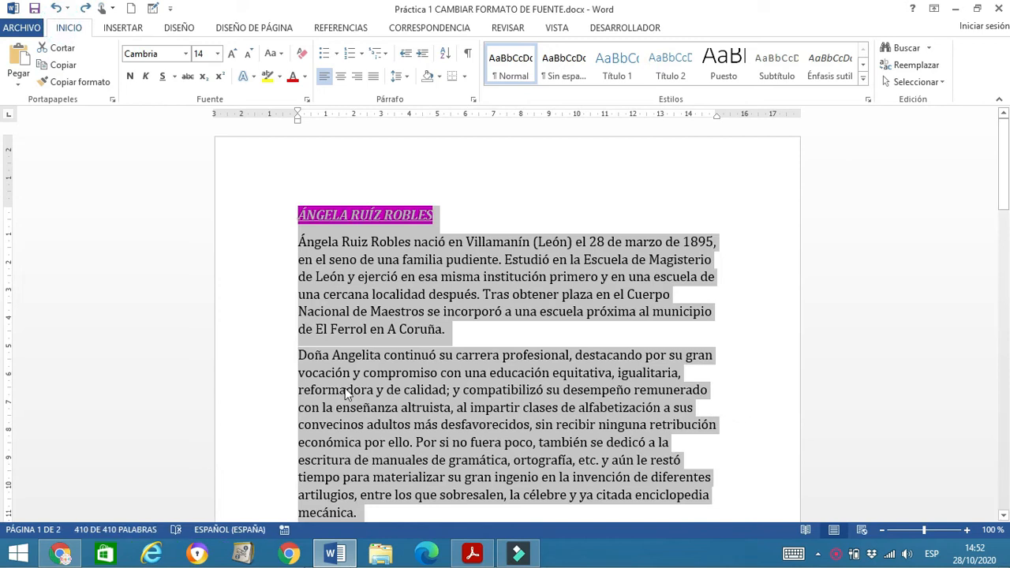
View the copy option for the selected text and consult the copy shortcut in TECLADO.pdf before returning to Word
right_click(432, 281)
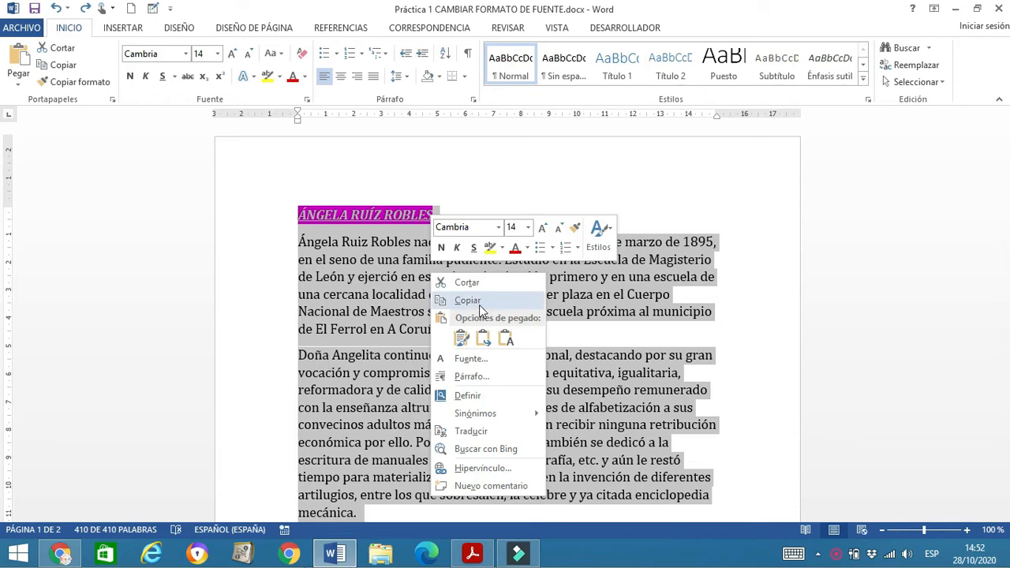
click(376, 267)
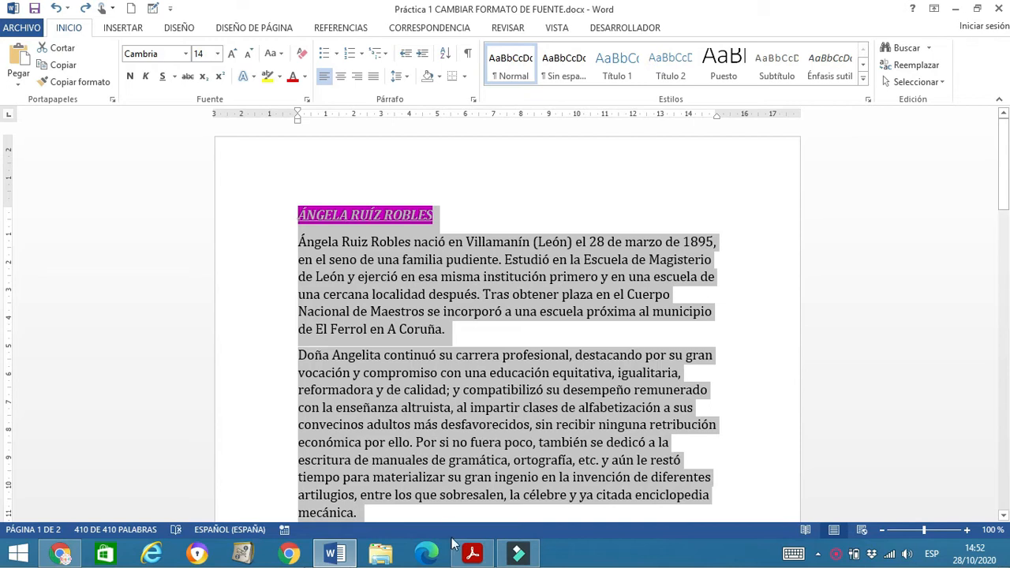
click(473, 553)
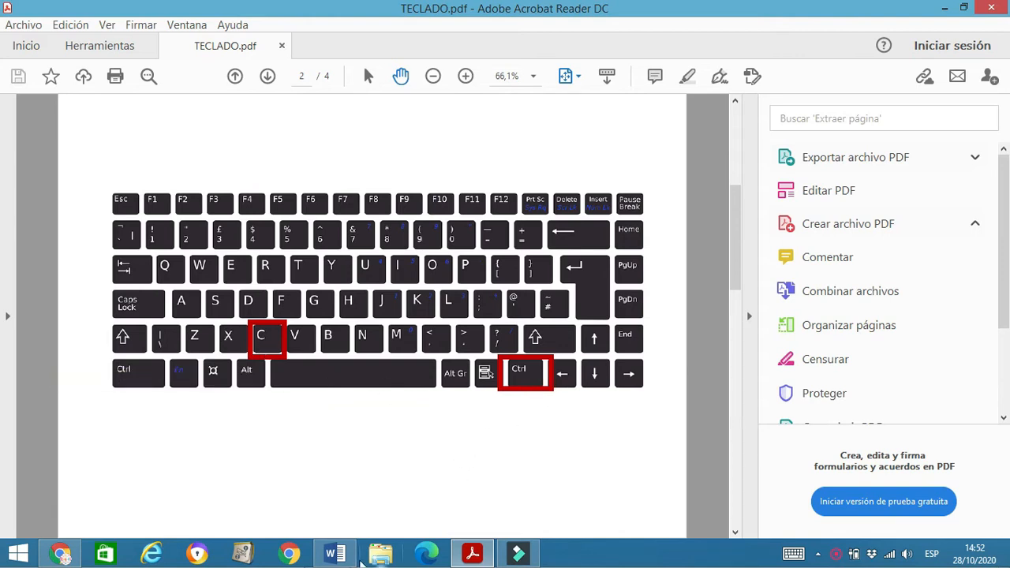
click(335, 554)
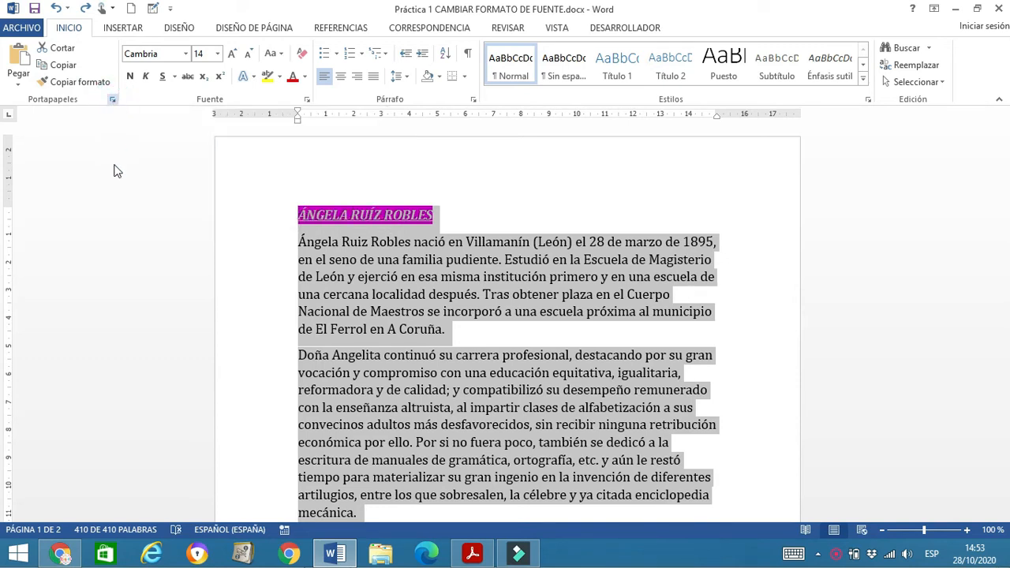
Show the clipboard contents and add a new line below "Profe de Ofimática" on the second page
click(112, 100)
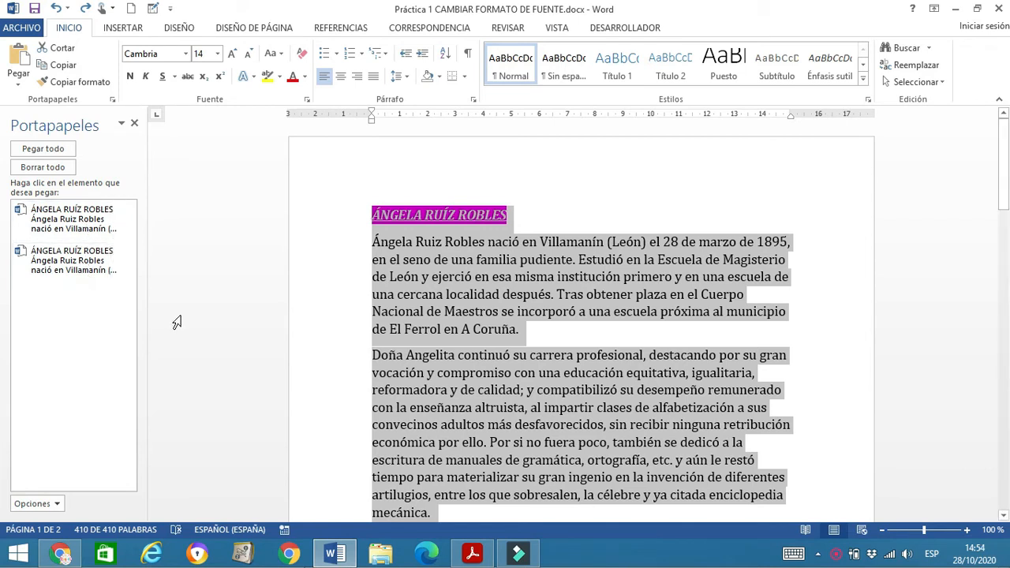
scroll(177, 322, down, 12)
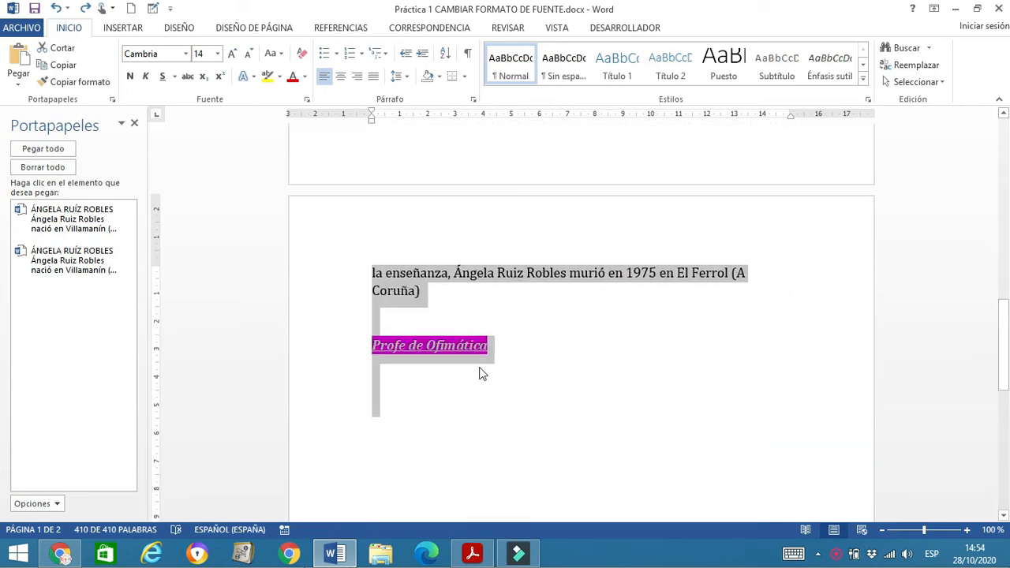
click(512, 355)
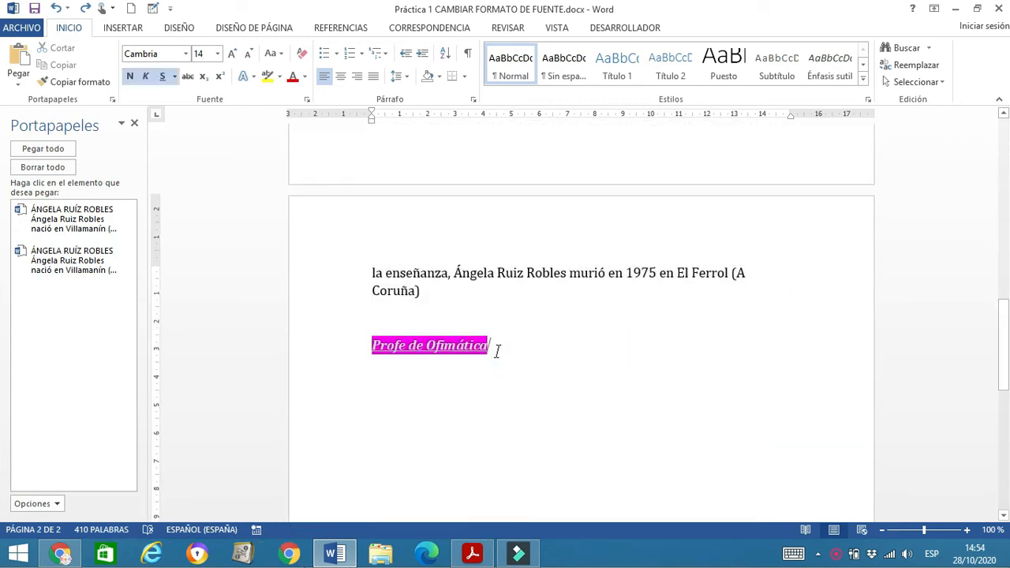
key(Return)
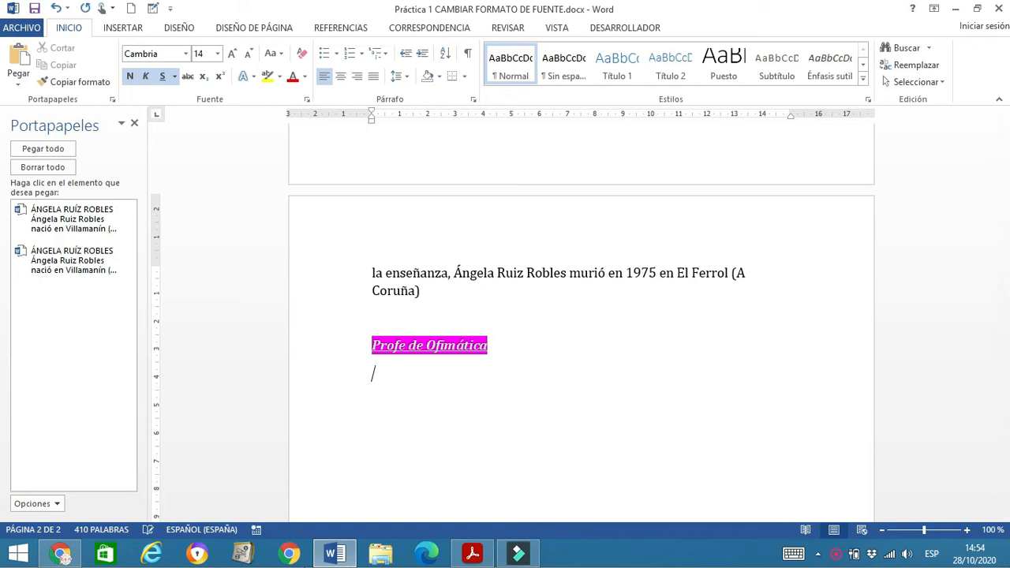
Paste the first clipboard entry on the new line and undo the paste, and view that entry's options
click(75, 225)
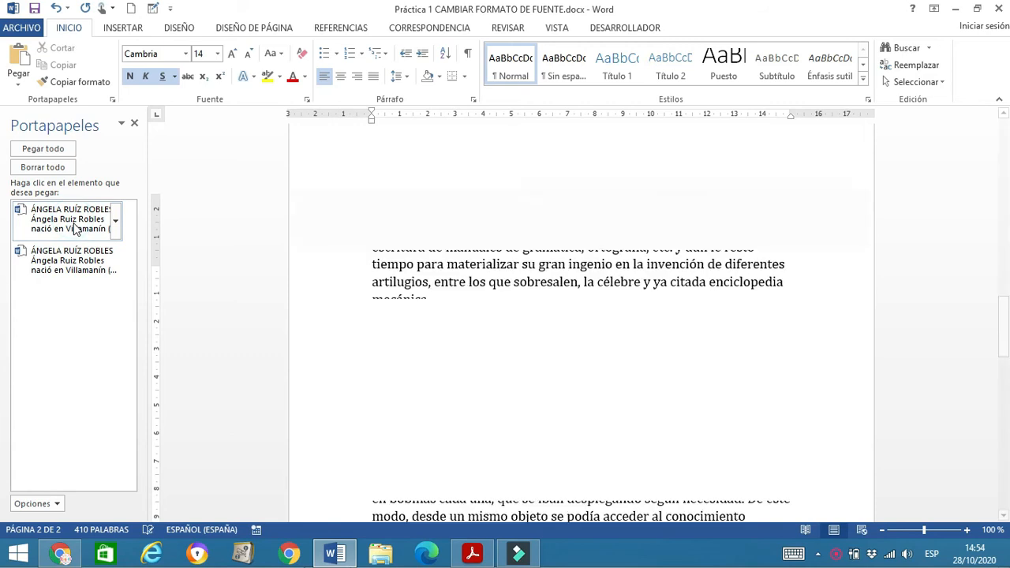
click(59, 10)
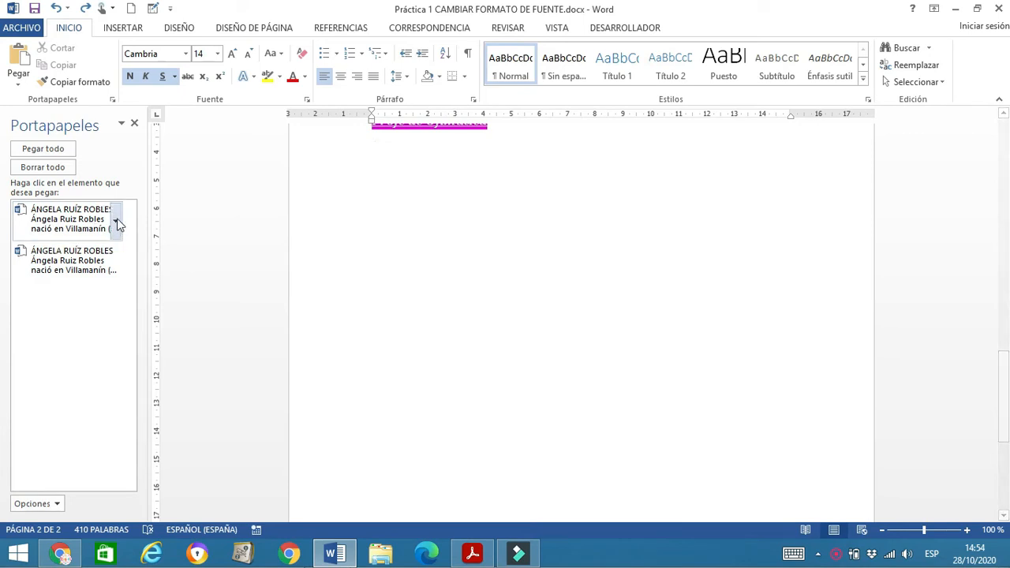
click(116, 222)
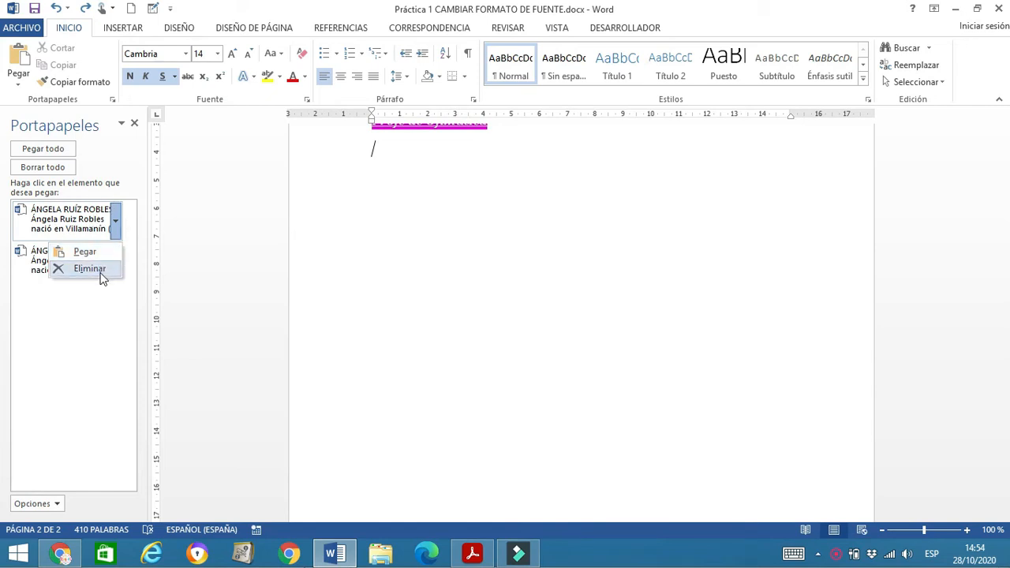
click(106, 172)
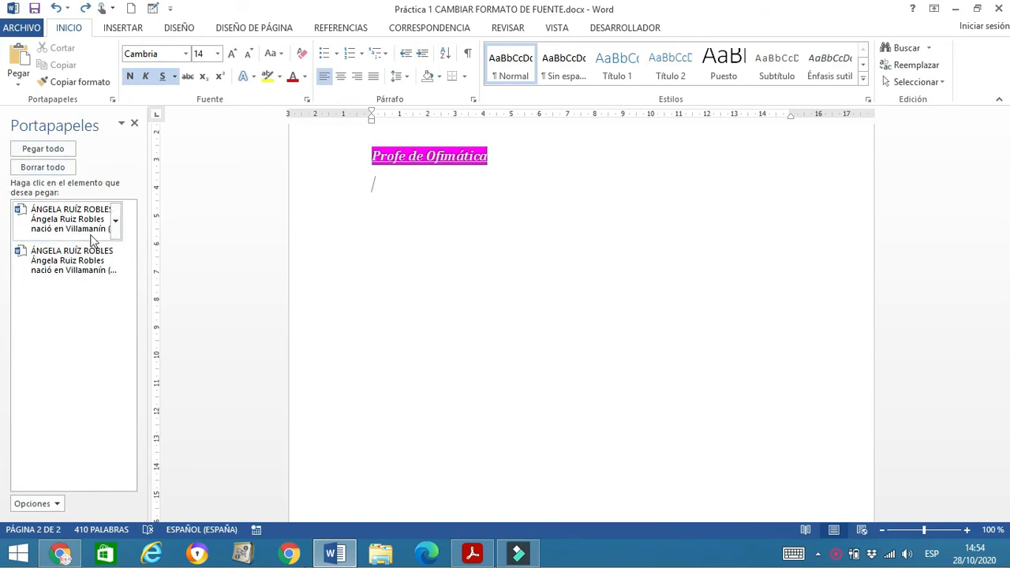
Close the clipboard contents list beside the document
scroll(93, 241, up, 5)
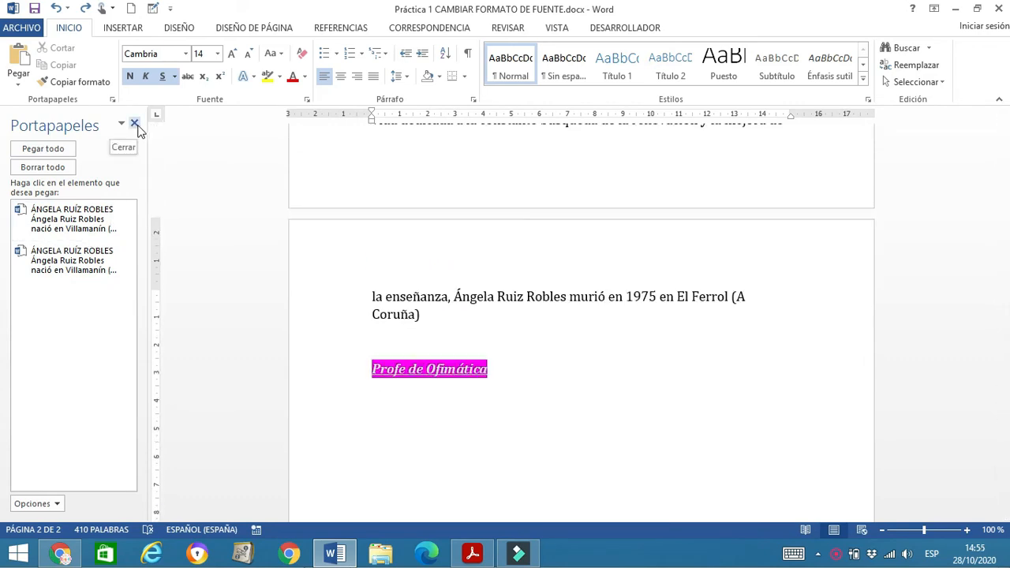
click(135, 125)
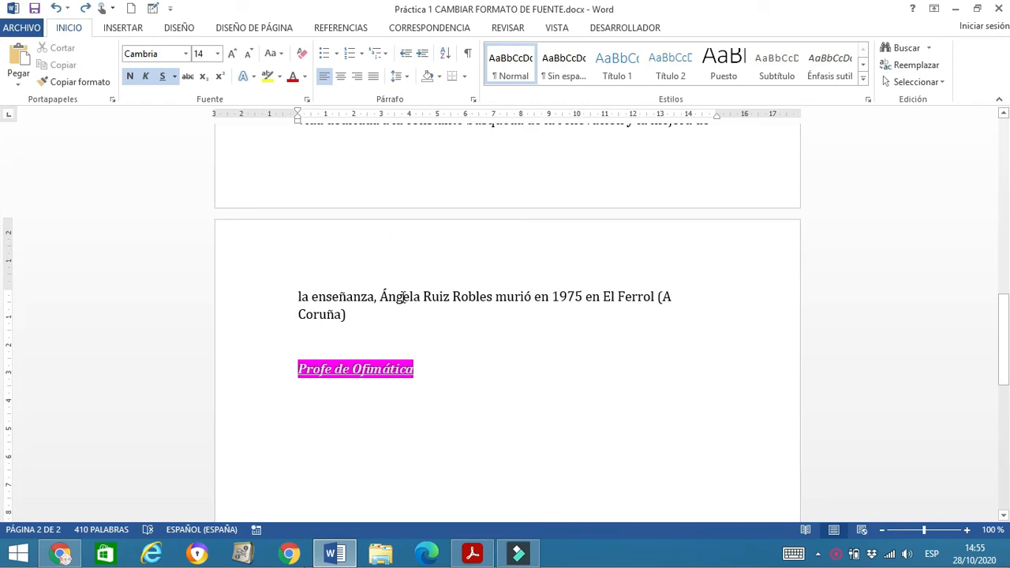
scroll(403, 297, down, 1)
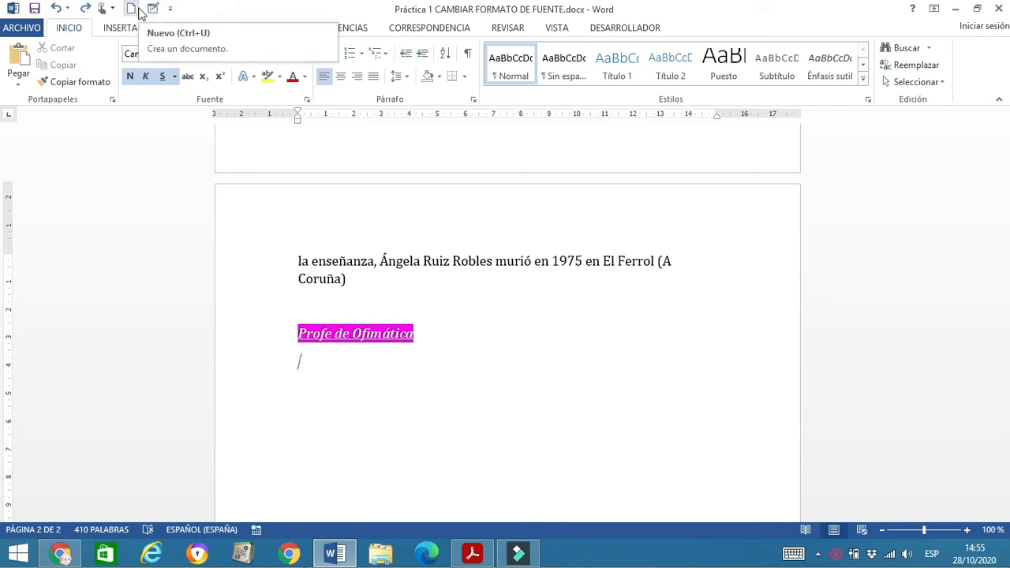
Create a new blank document
click(36, 29)
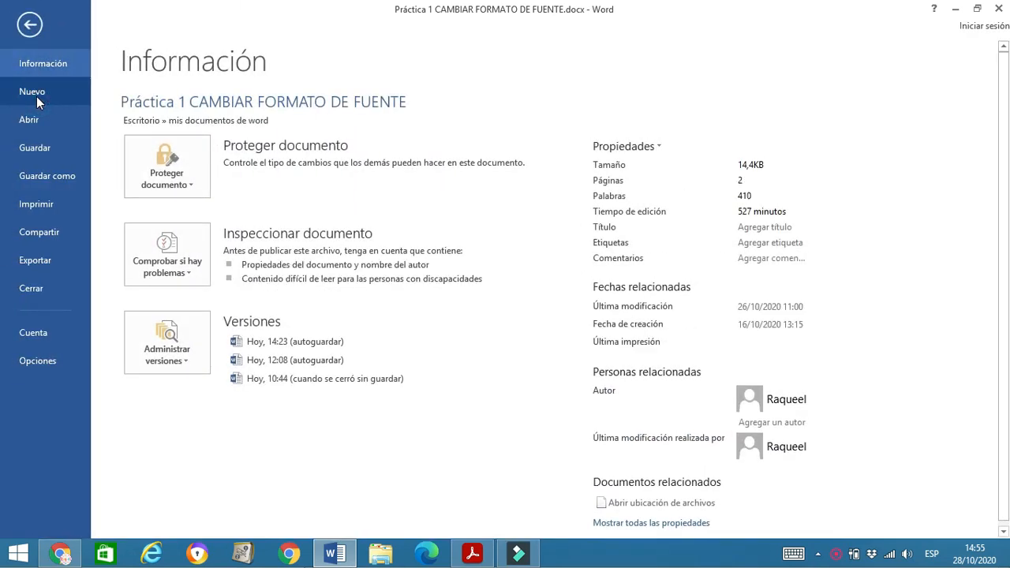
click(36, 95)
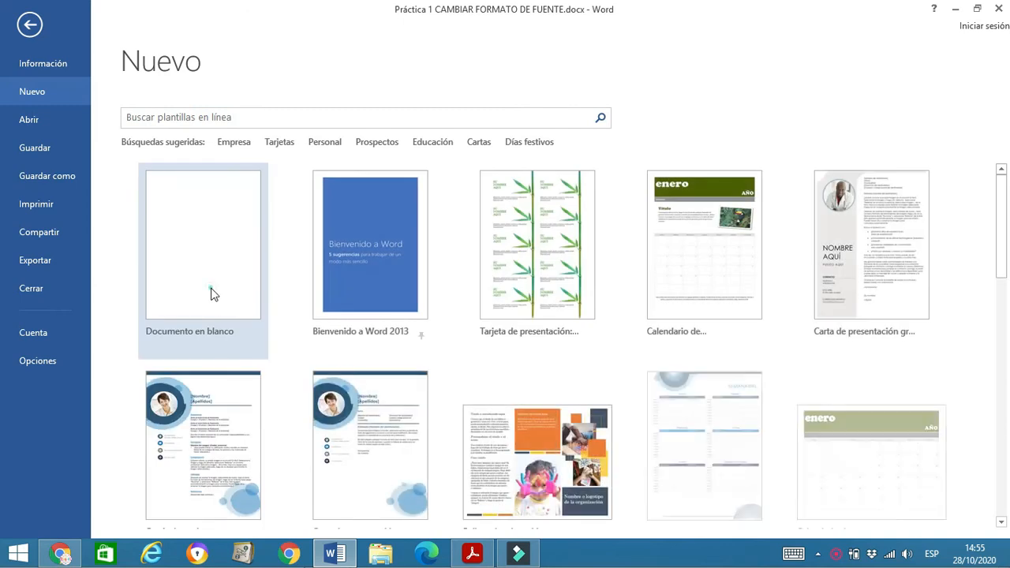
click(212, 294)
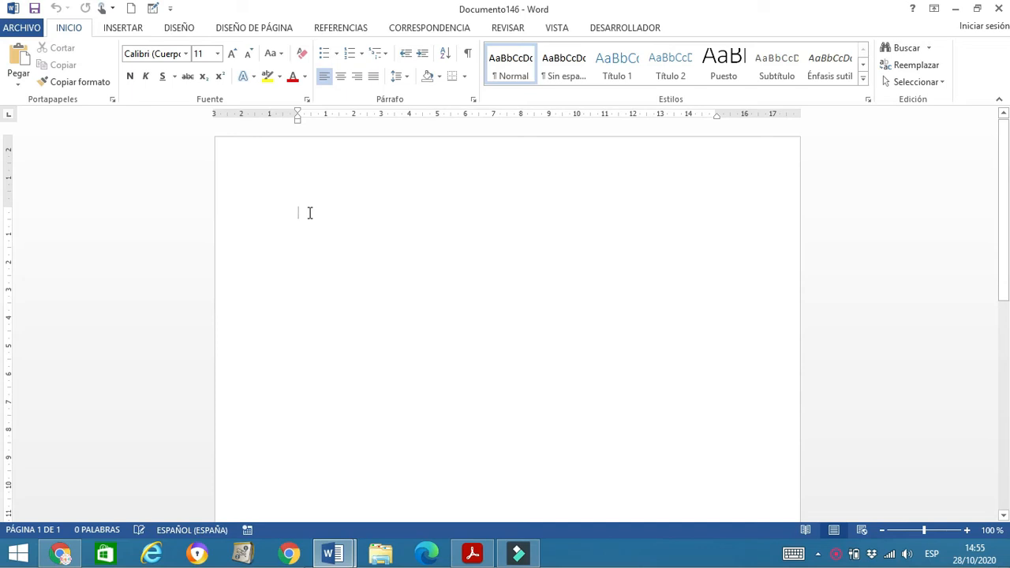
Switch to the Práctica 1 CAMBIAR FORMATO DE FUENTE document, review its text and closing line, and return to the blank document
click(332, 554)
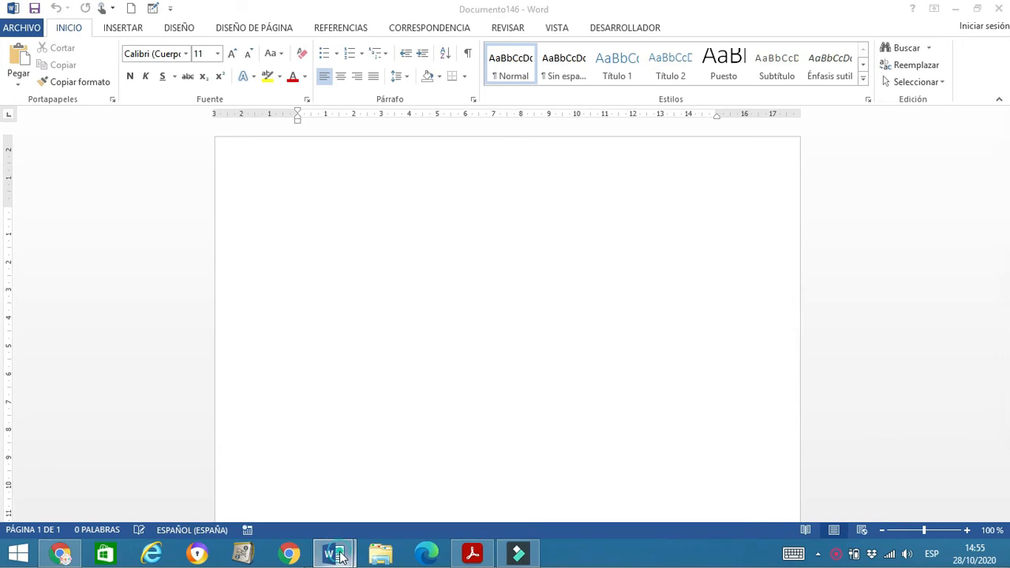
click(256, 469)
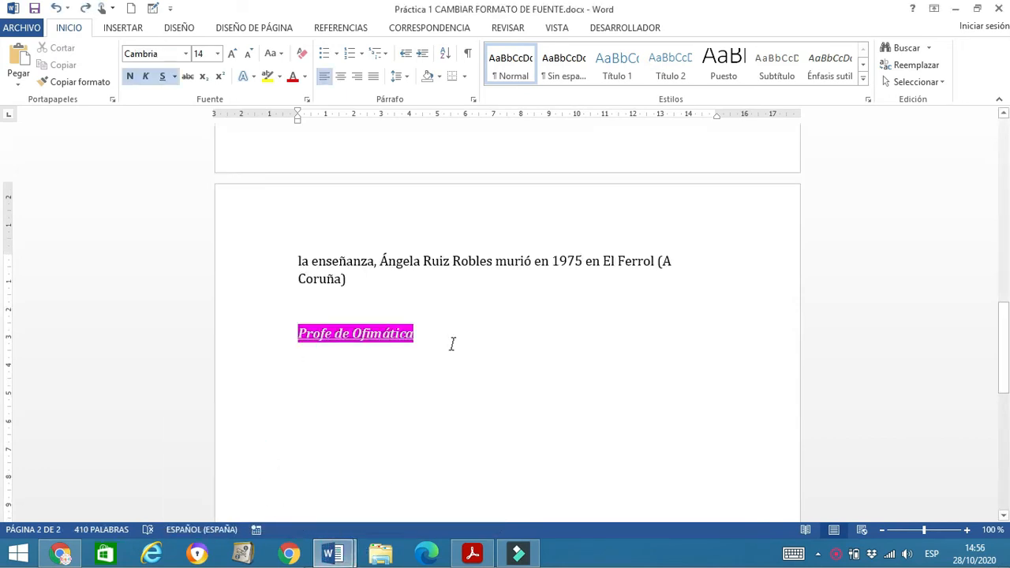
scroll(451, 343, up, 6)
scroll(455, 344, up, 3)
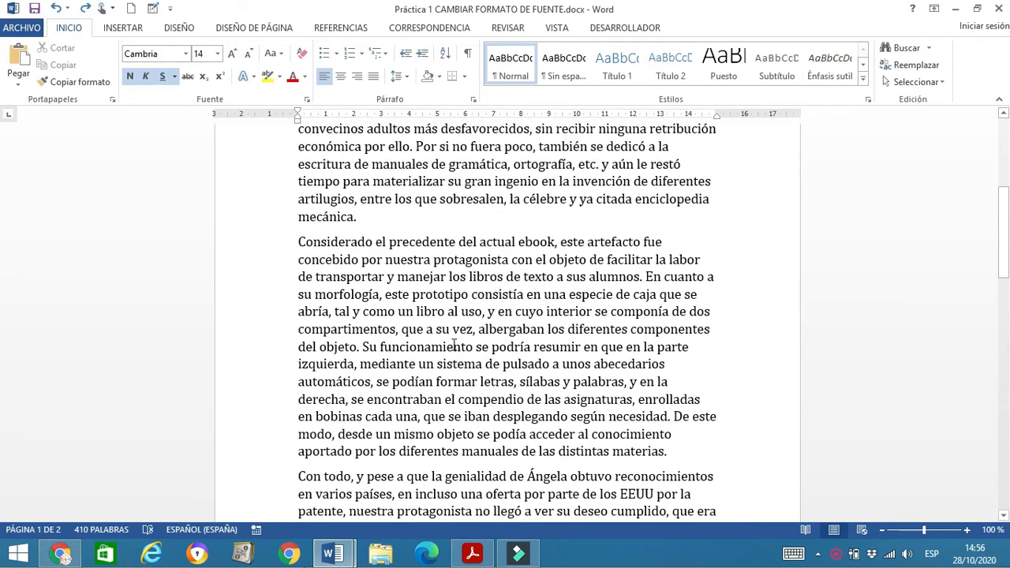
click(416, 146)
scroll(412, 442, up, 2)
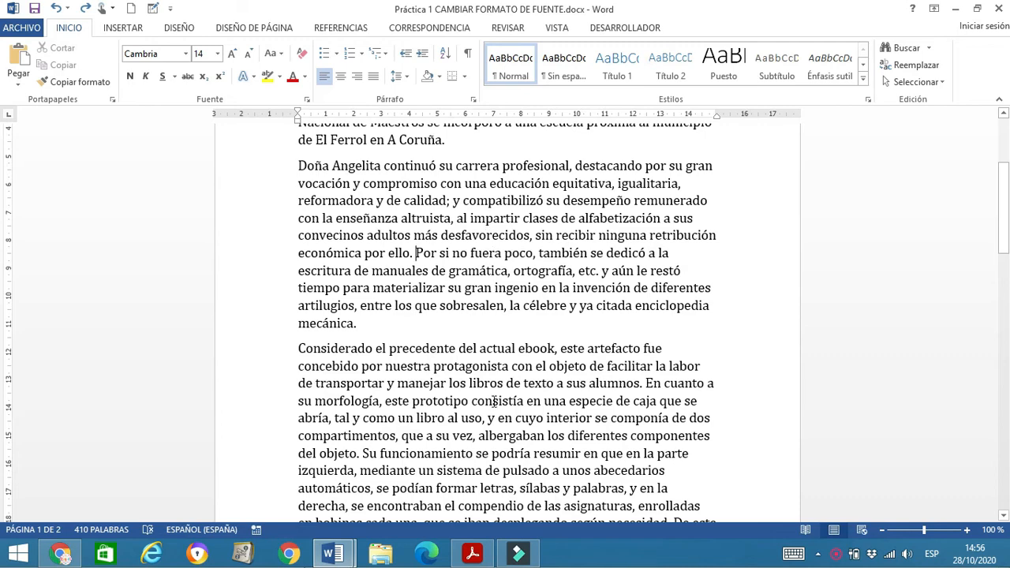
scroll(494, 402, down, 10)
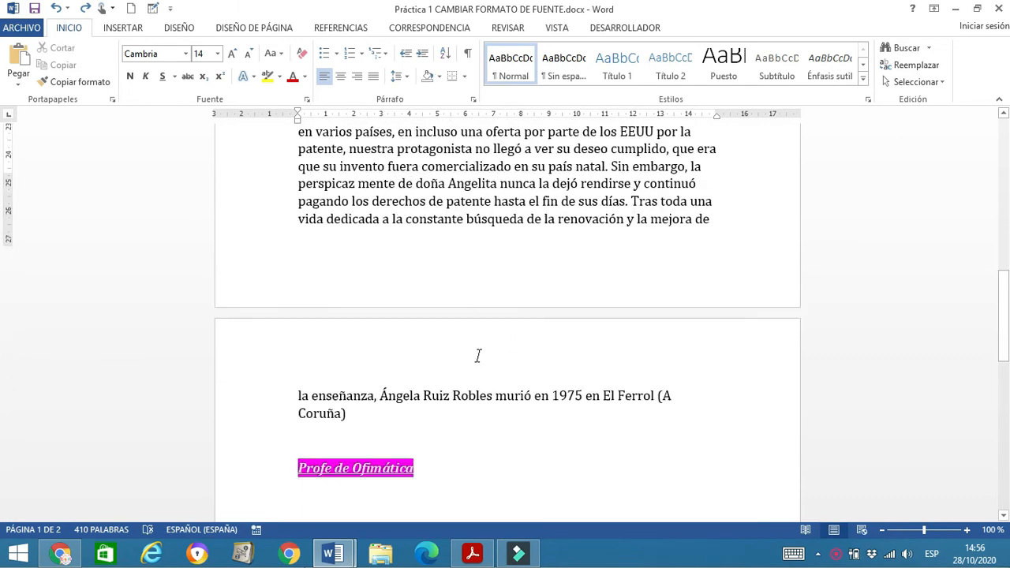
scroll(477, 356, down, 1)
mouse_move(333, 554)
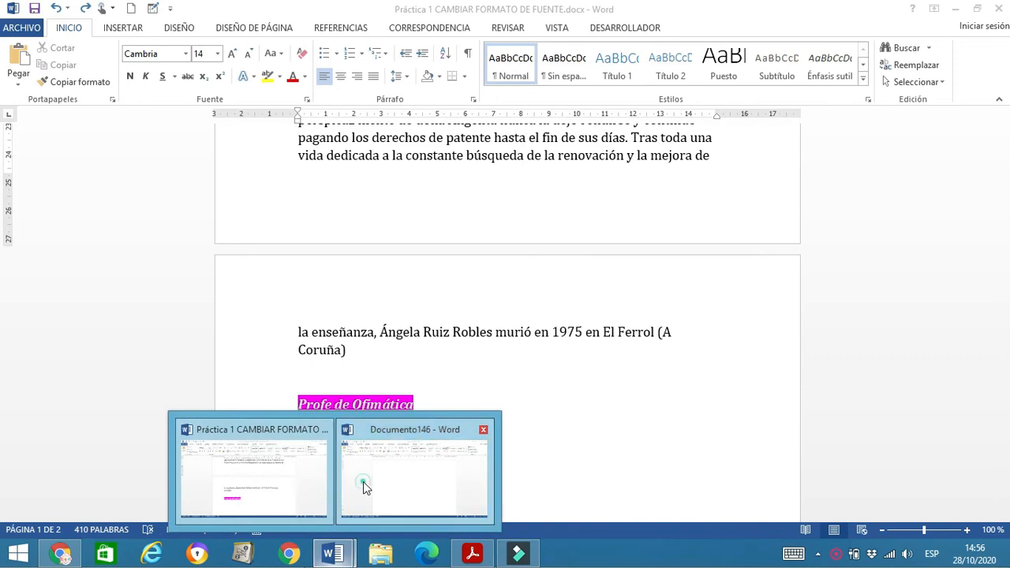
click(344, 513)
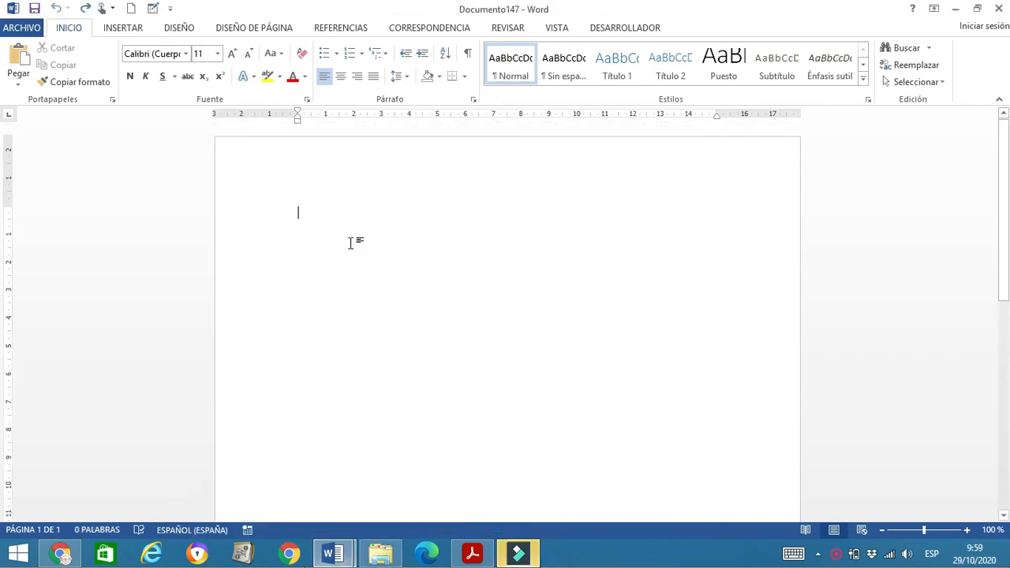
Paste the copied text into the blank document with merged formatting, look it over, and undo the paste
right_click(309, 219)
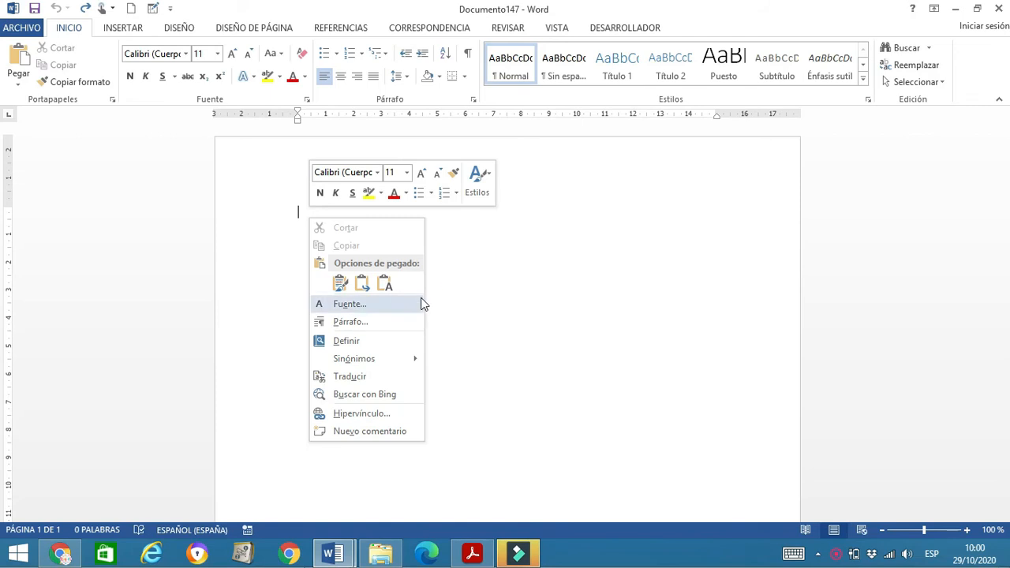
click(340, 289)
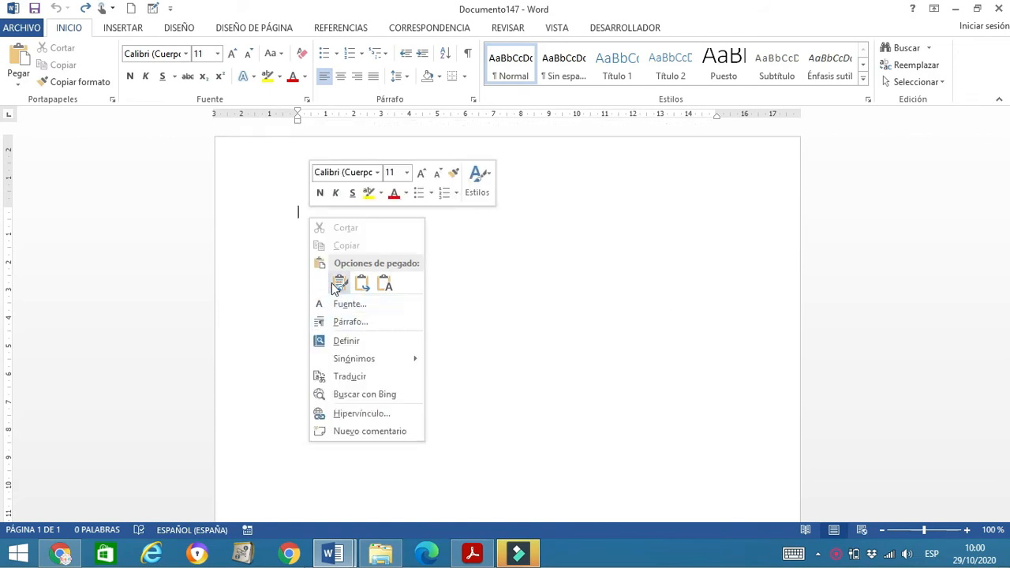
click(338, 287)
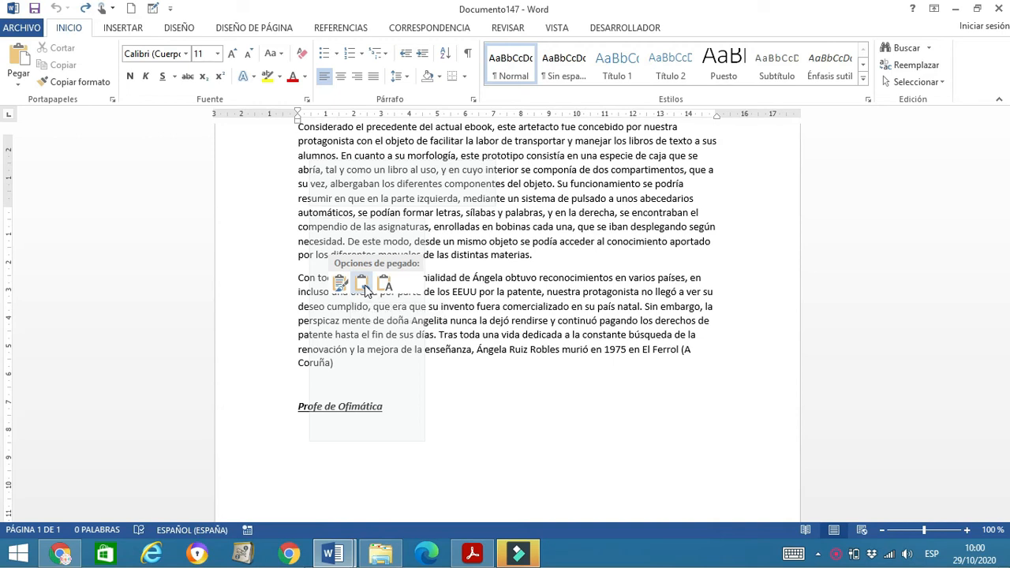
click(362, 284)
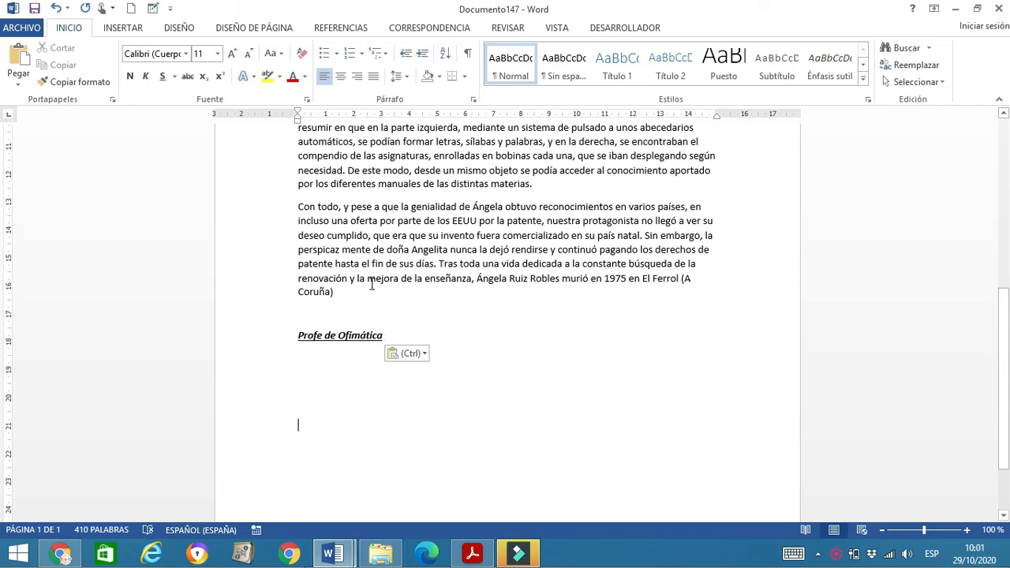
scroll(386, 237, up, 8)
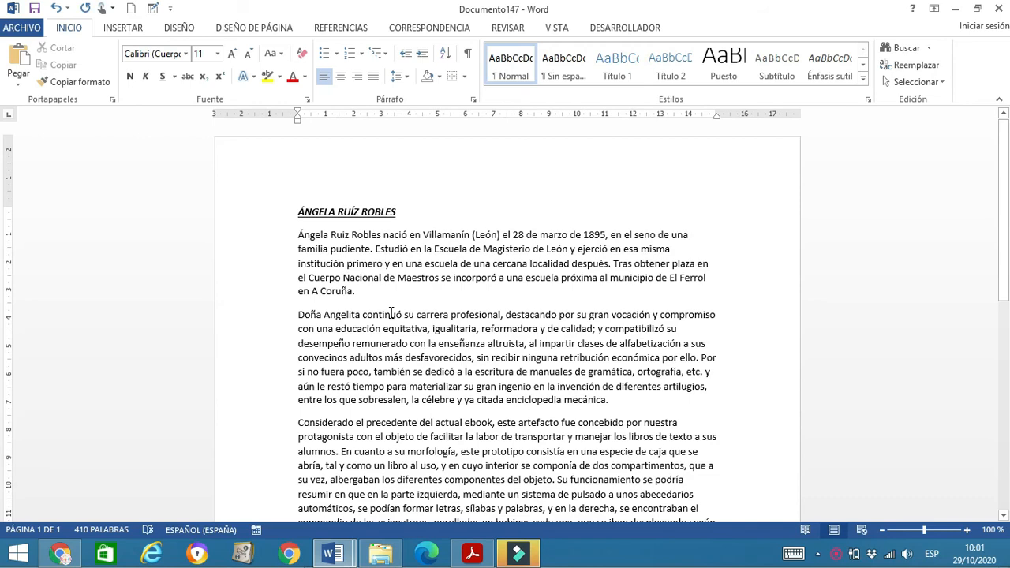
scroll(390, 312, down, 8)
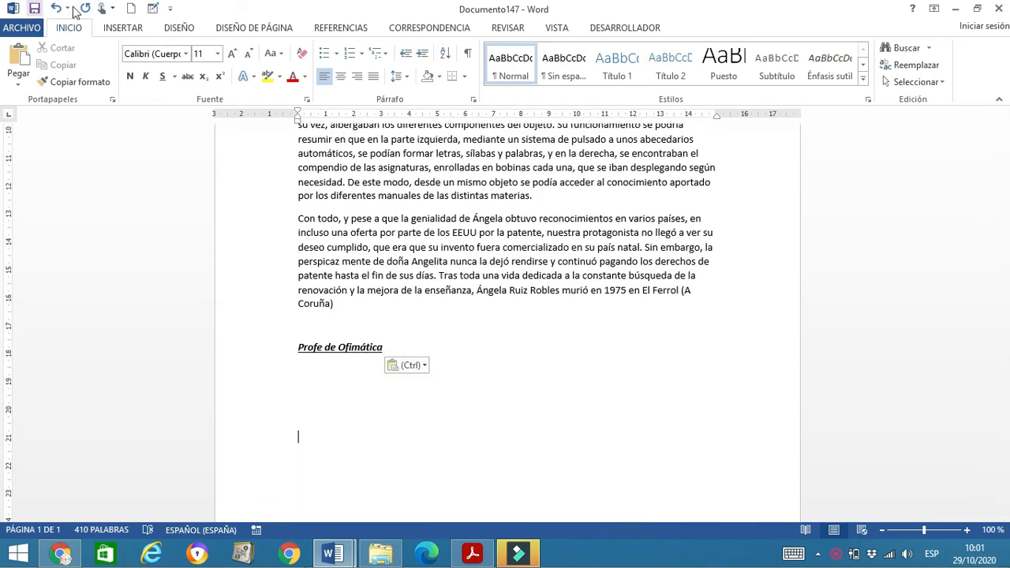
click(56, 8)
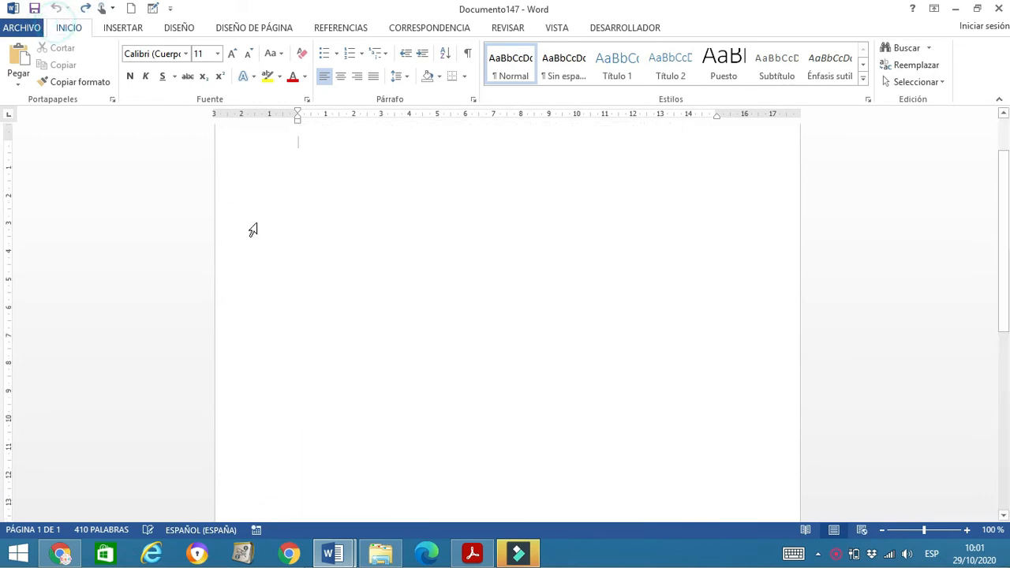
Paste the copied text into the blank document as text only, and switch its paste option to keep source formatting
right_click(318, 188)
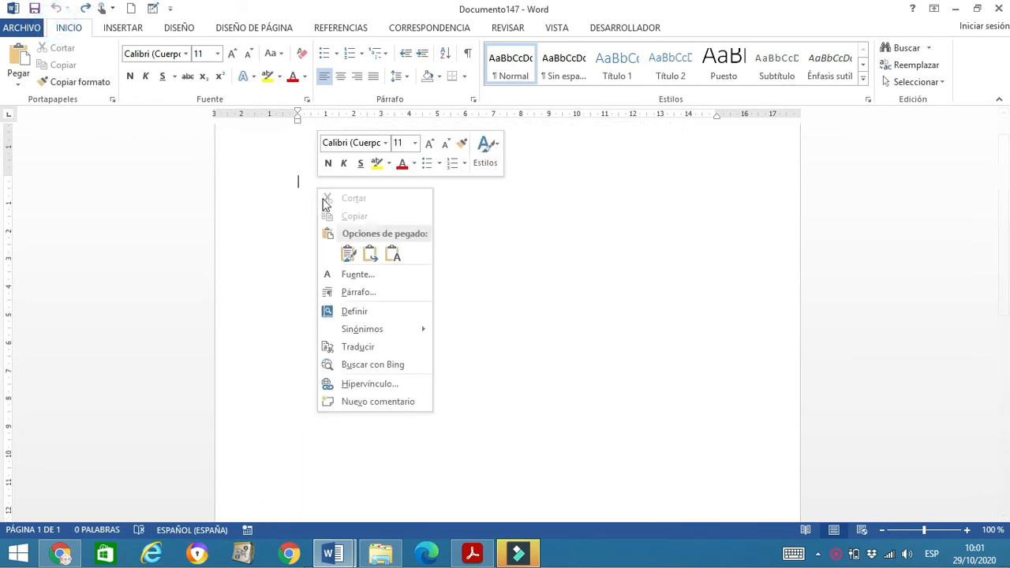
click(393, 254)
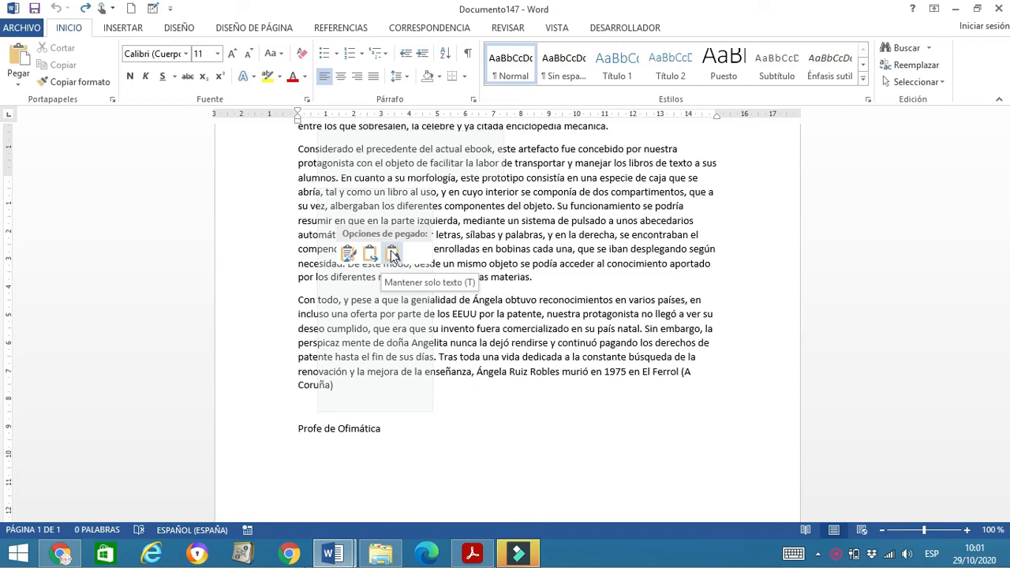
click(392, 253)
scroll(442, 379, down, 2)
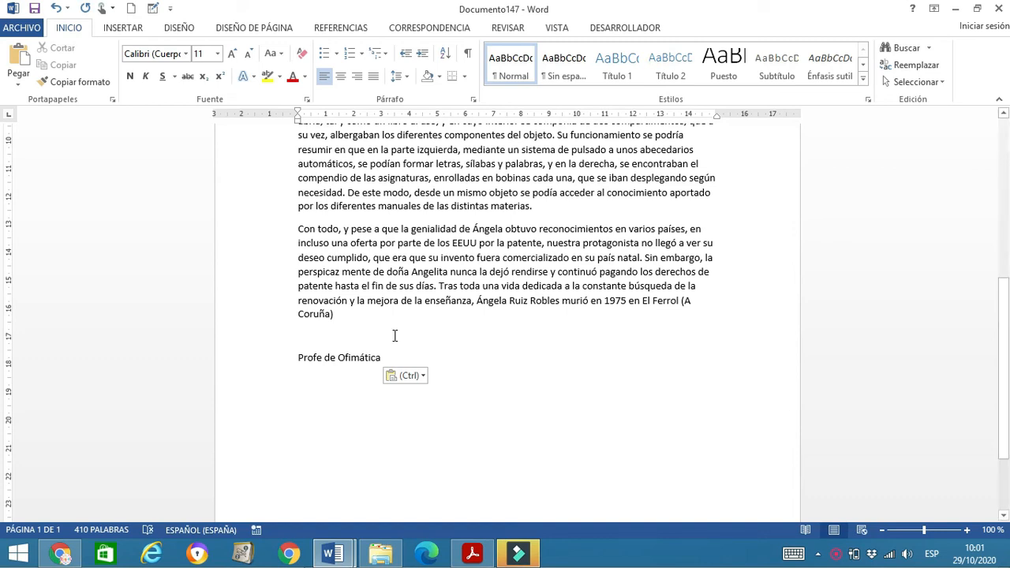
click(412, 379)
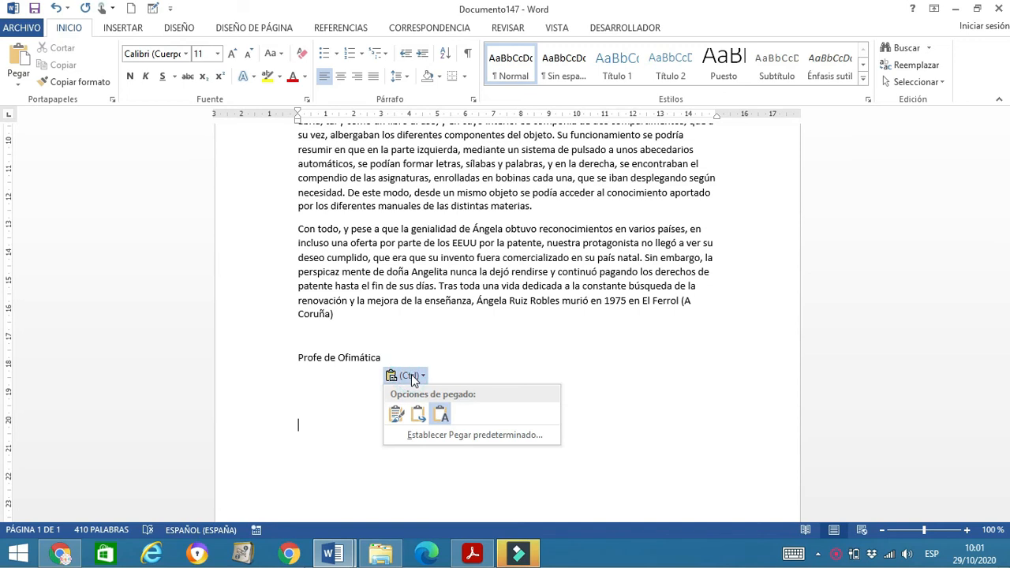
click(397, 417)
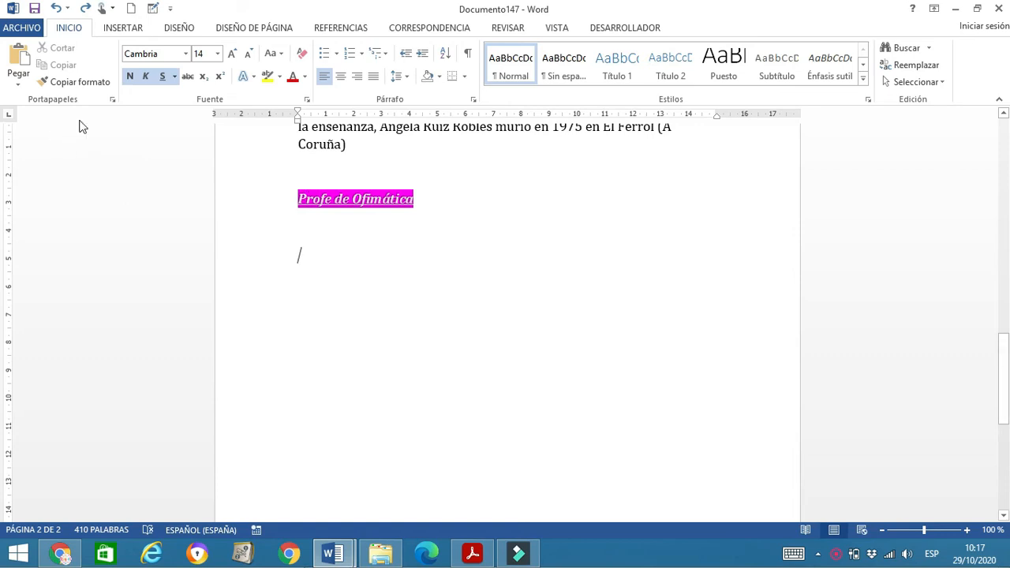
Paste the copied text again below "Profe de Ofimática", once by default and once keeping source formatting, undoing each paste
click(21, 56)
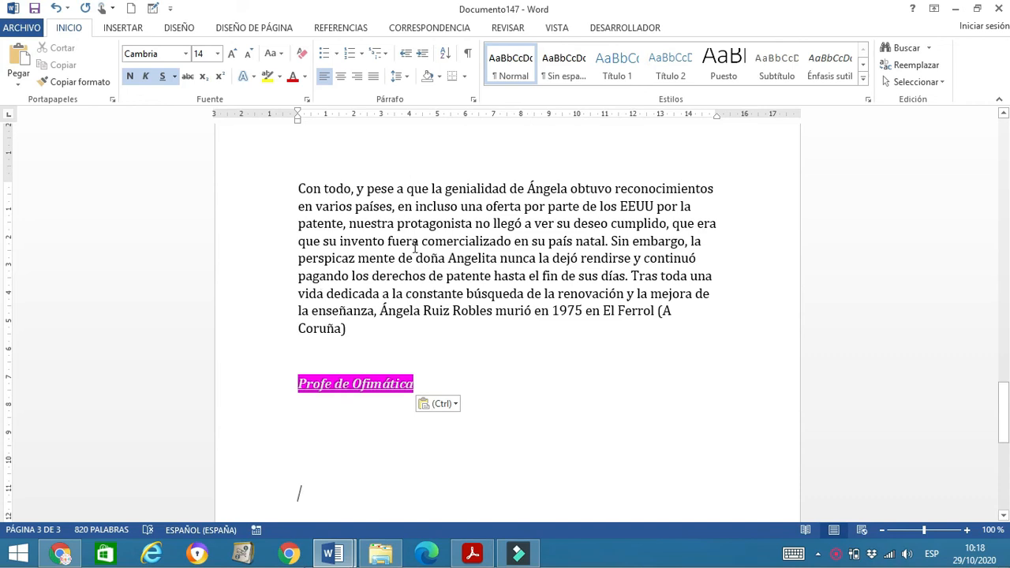
click(55, 8)
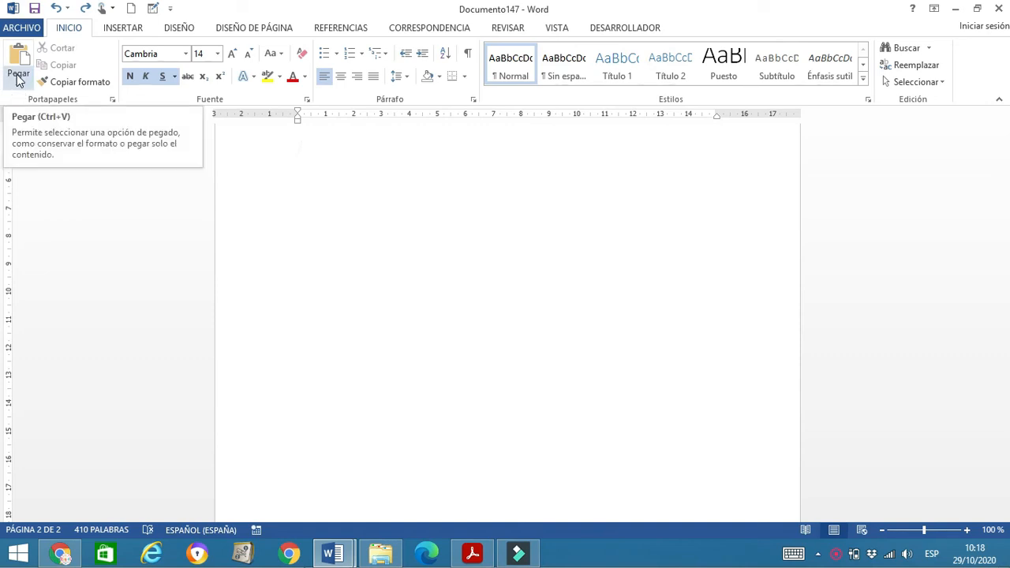
click(19, 80)
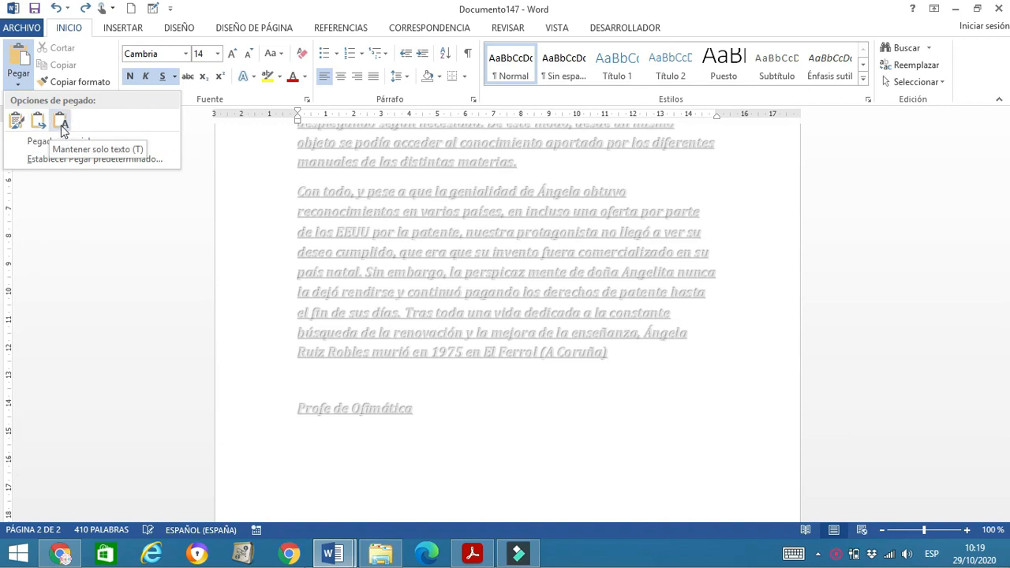
click(17, 121)
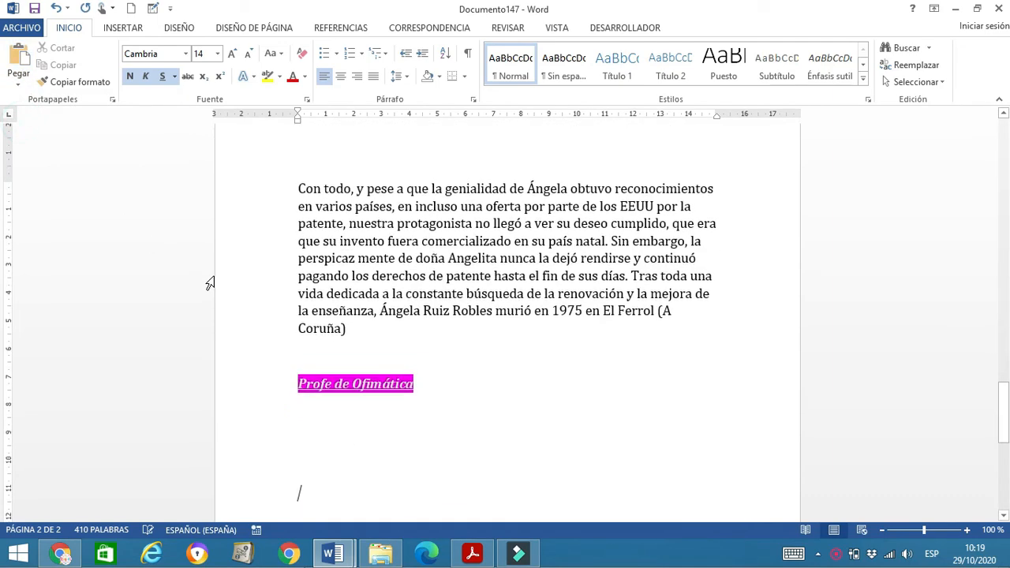
scroll(210, 282, up, 7)
scroll(210, 282, down, 3)
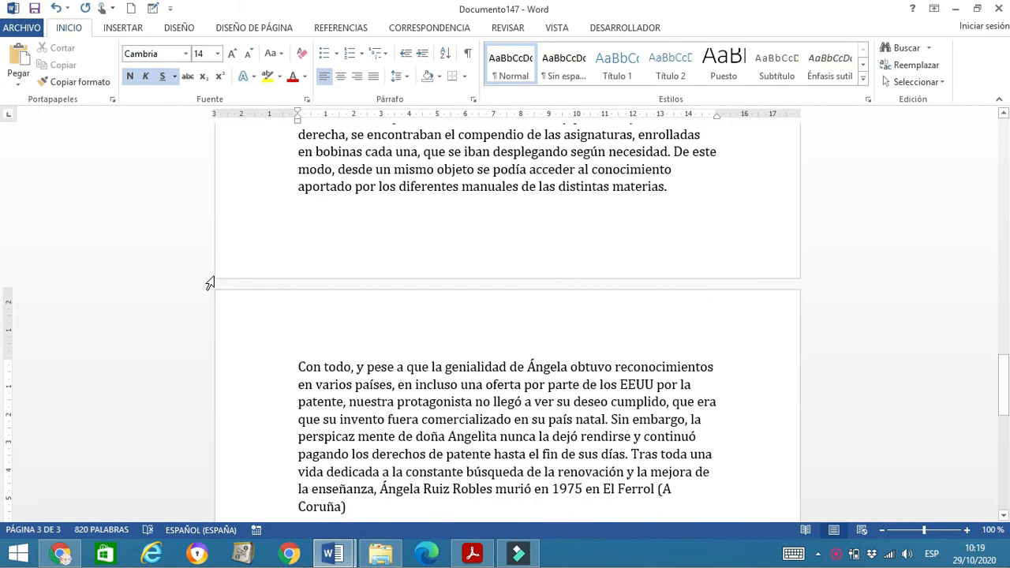
click(55, 8)
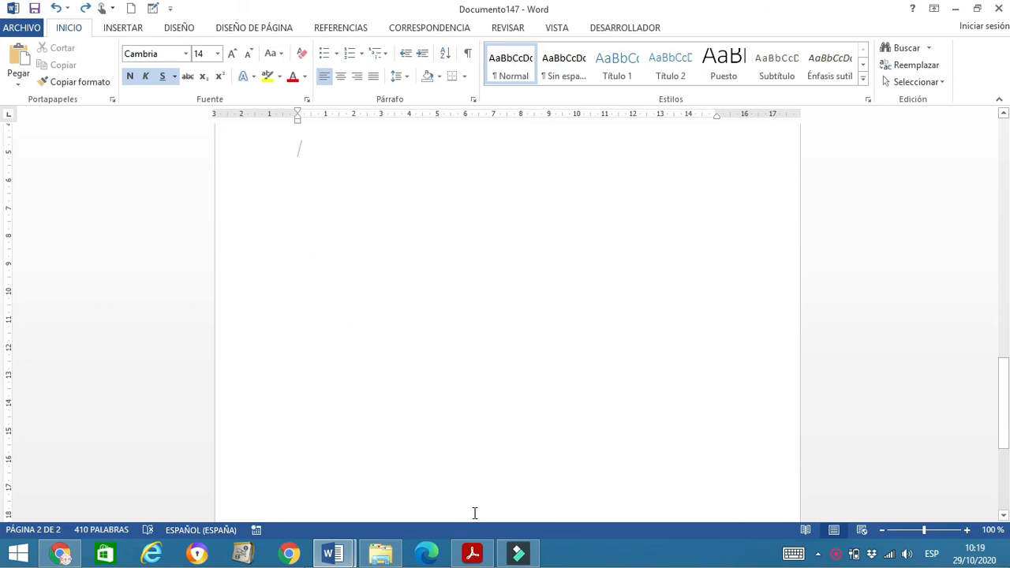
View the paste shortcut page in TECLADO.pdf in Acrobat Reader, and paste the copied text at the end of Documento147 in Word
click(474, 555)
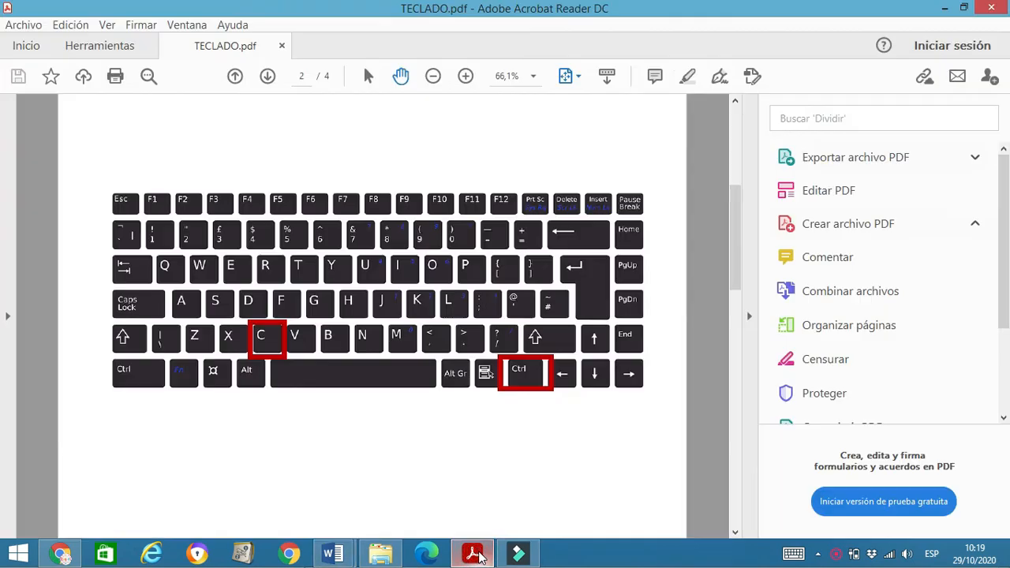
scroll(485, 401, down, 2)
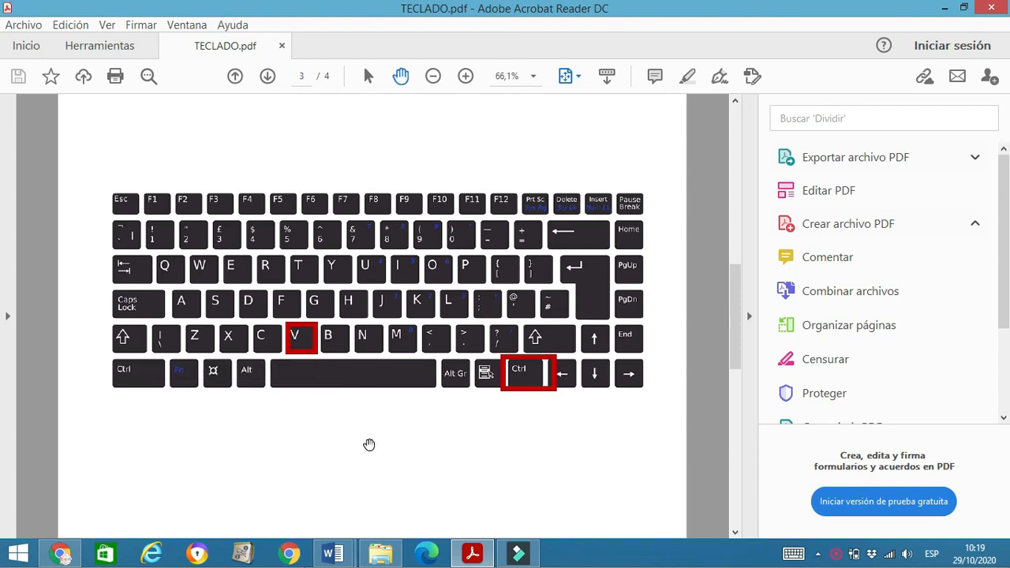
mouse_move(344, 541)
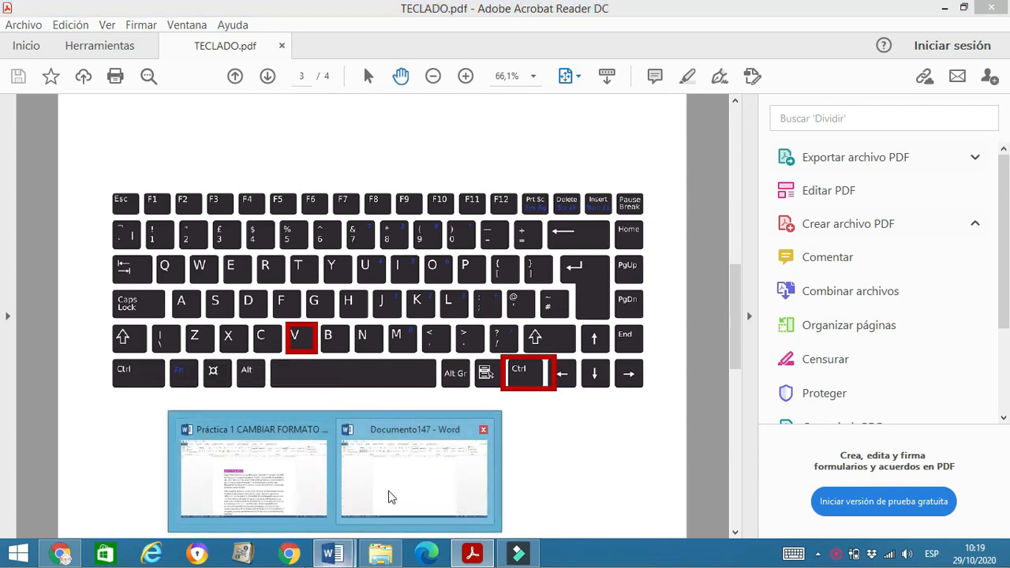
click(388, 494)
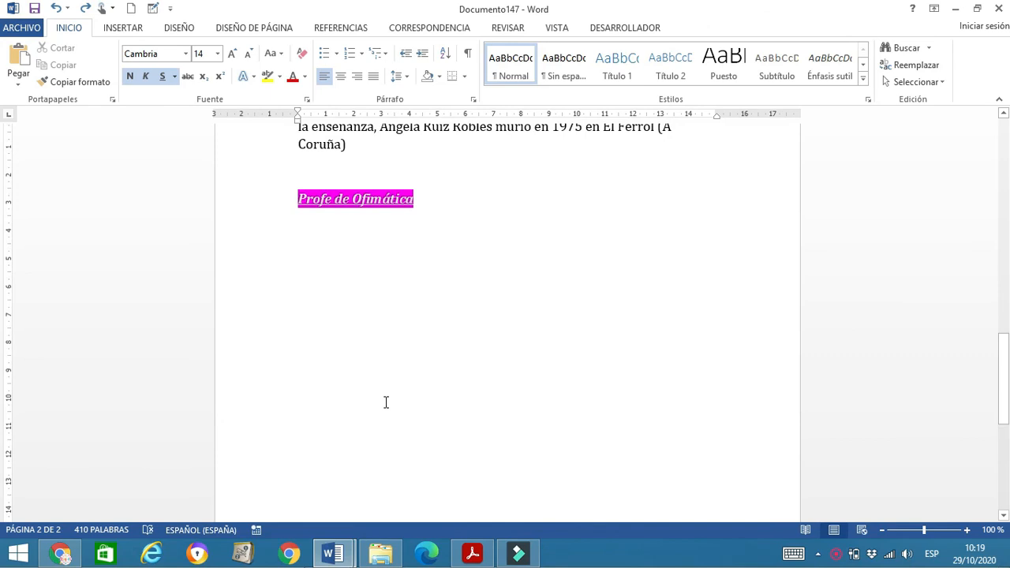
key(ctrl+v)
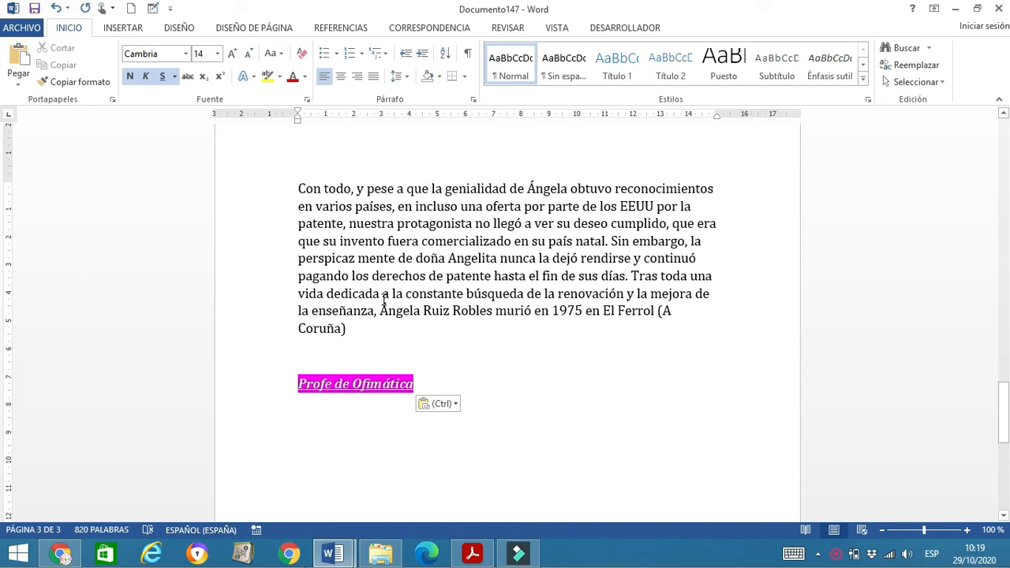
click(453, 404)
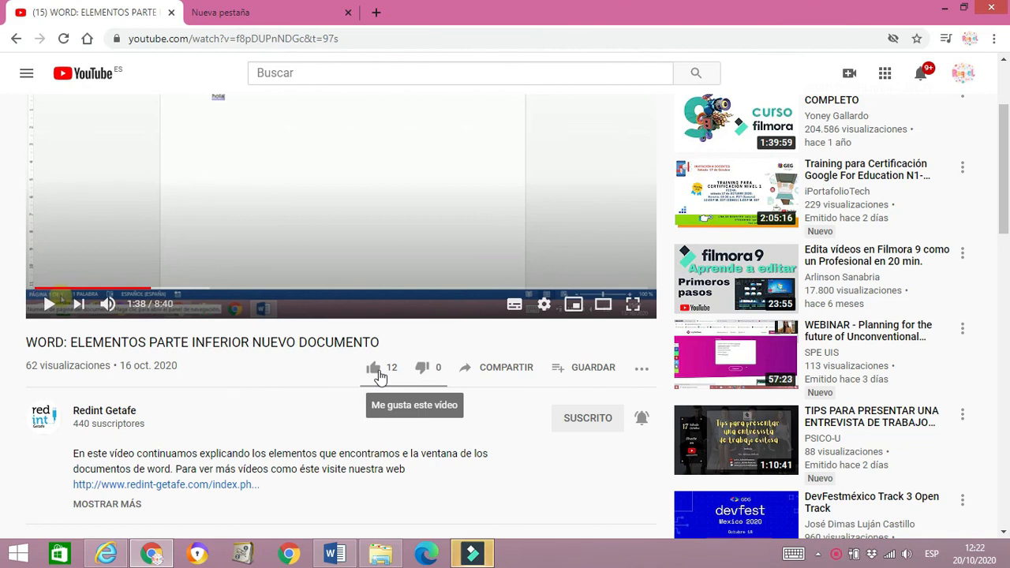
Like the YouTube video "WORD: ELEMENTOS PARTE INFERIOR NUEVO DOCUMENTO" and view the channel's notification options
click(378, 372)
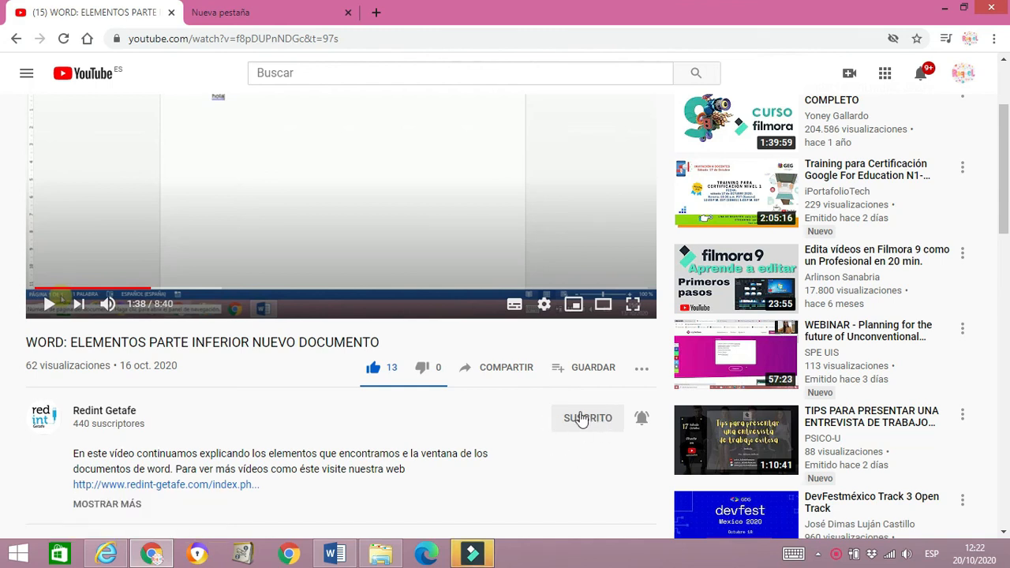
click(641, 424)
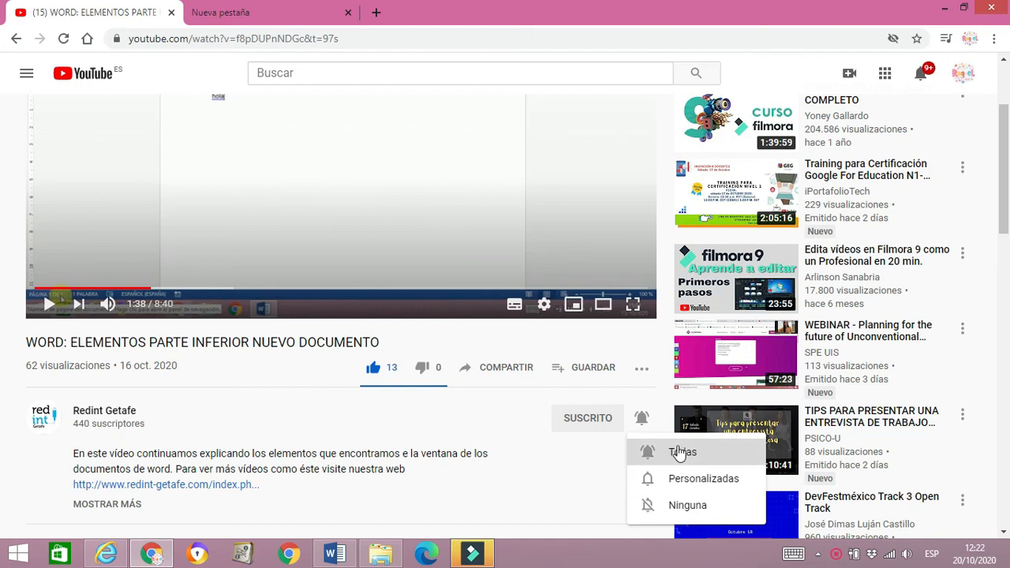
click(659, 414)
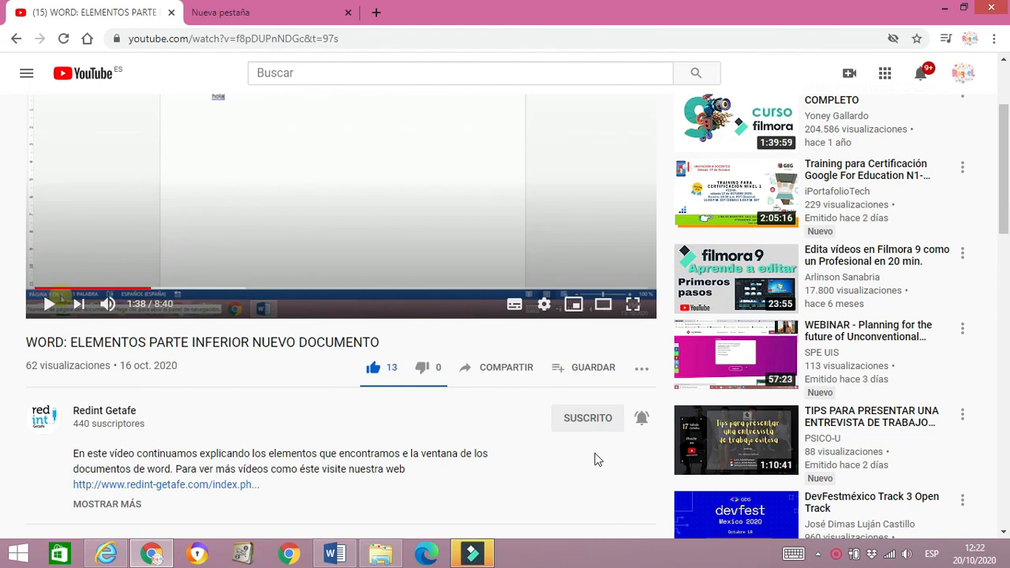
scroll(596, 460, up, 2)
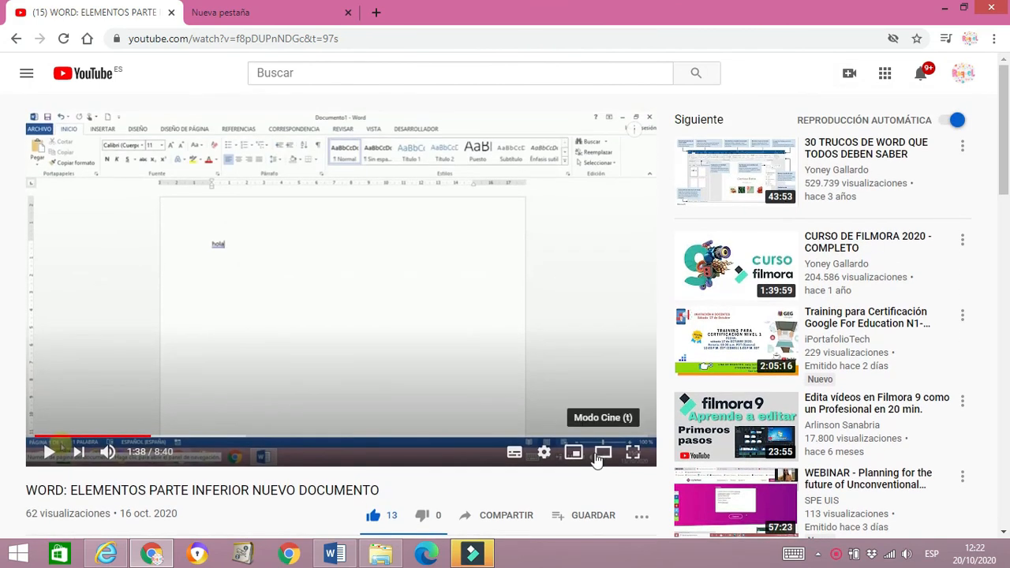